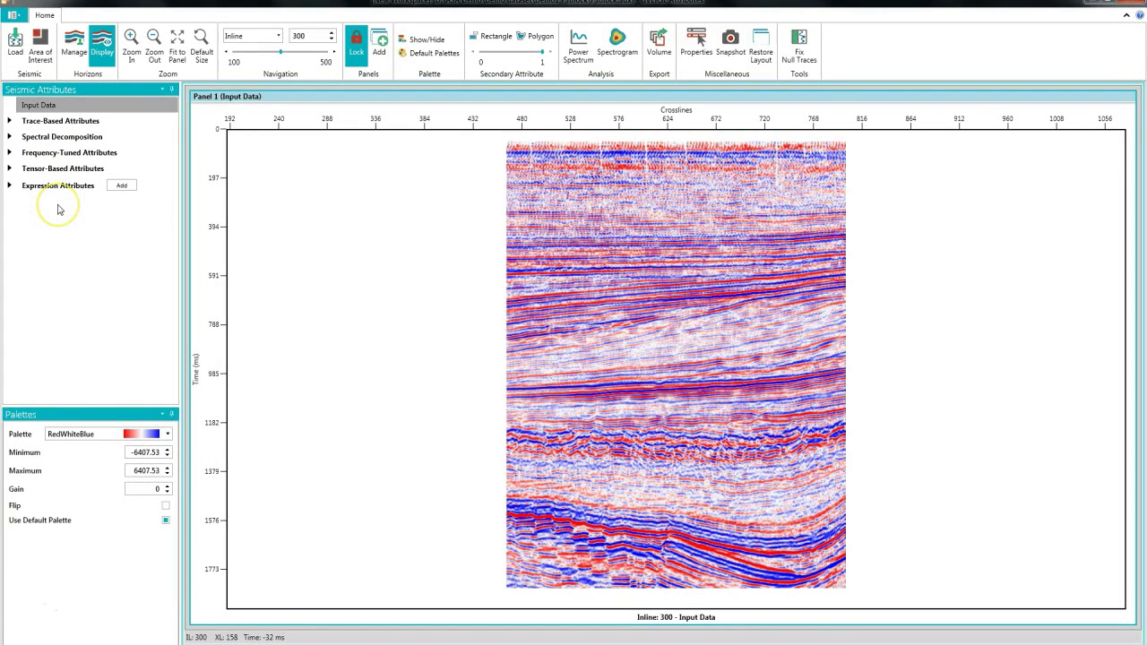
Look through the trace-based, spectral decomposition, frequency-tuned and tensor-based attribute groups and the calculator for adding expression attributes
left_click(9, 123)
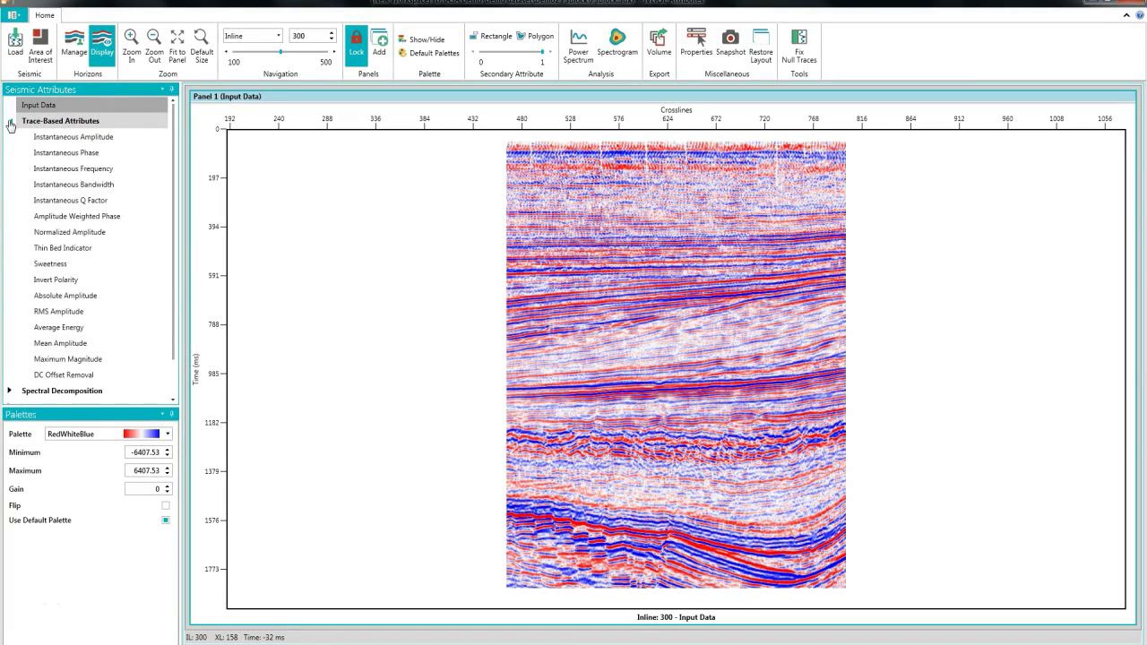
left_click(10, 125)
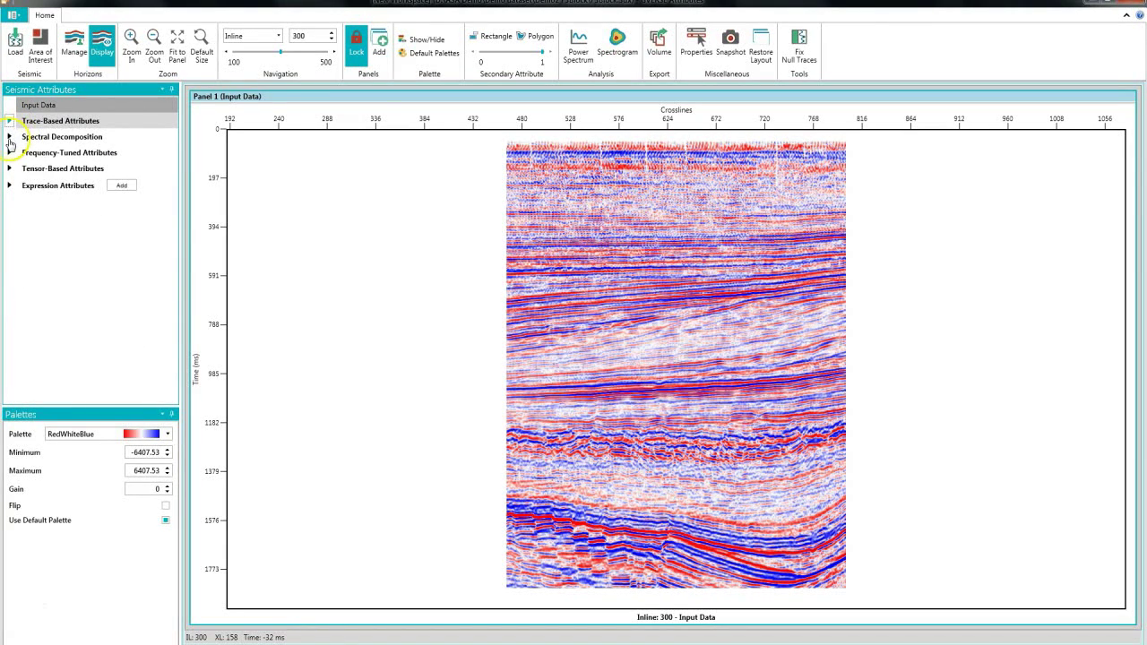
left_click(9, 138)
left_click(9, 139)
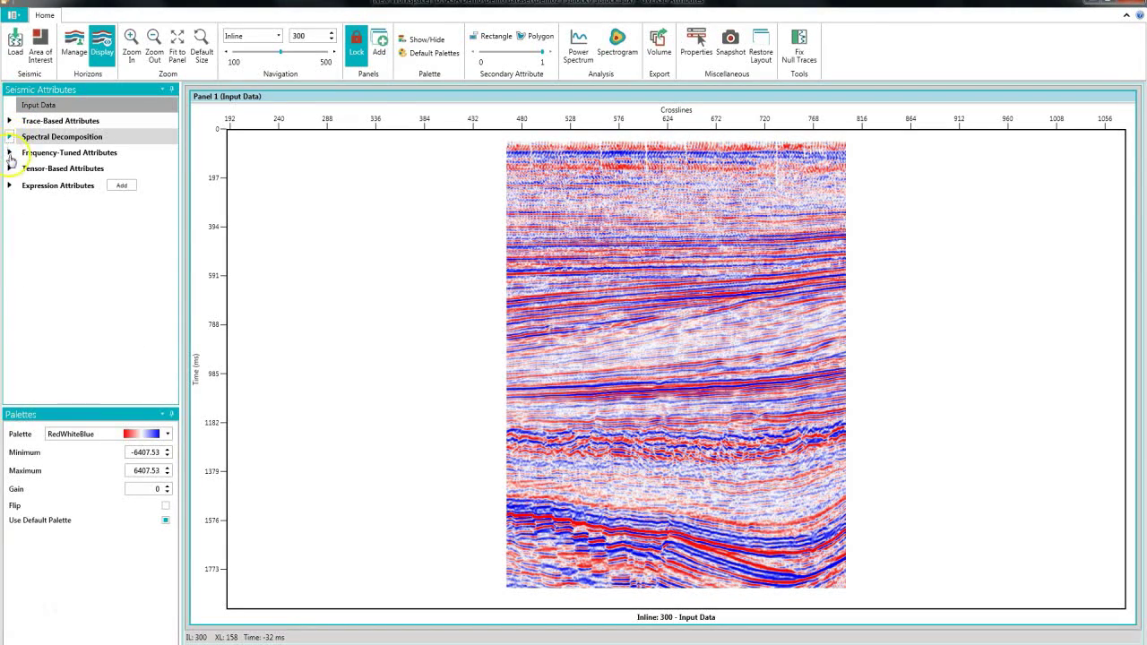
left_click(10, 153)
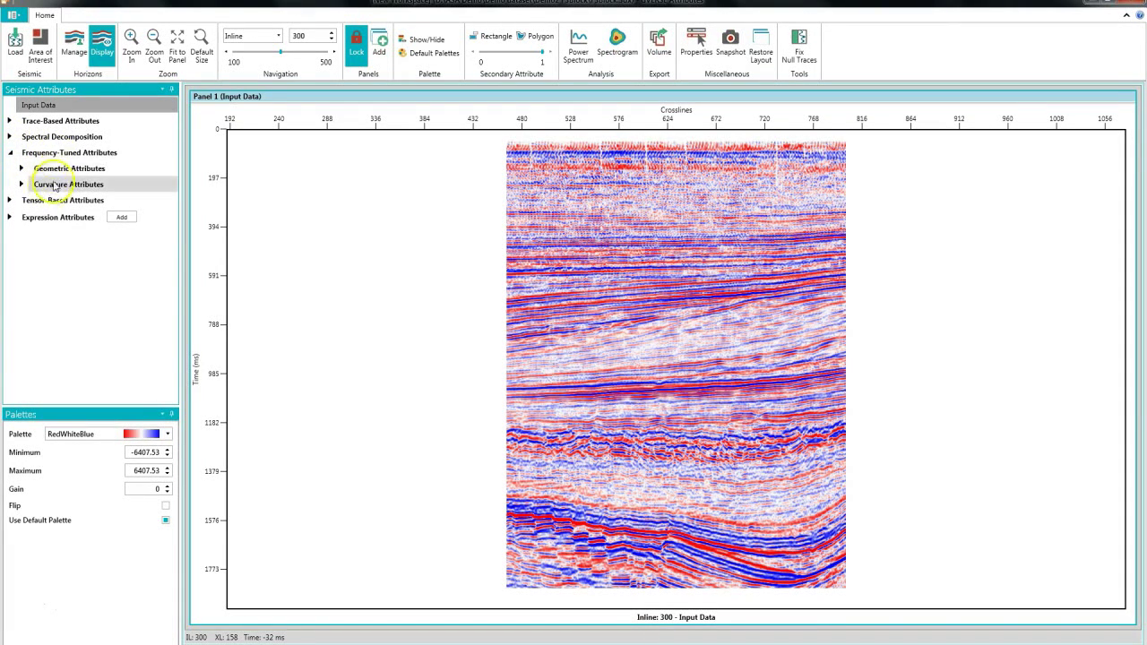
left_click(11, 157)
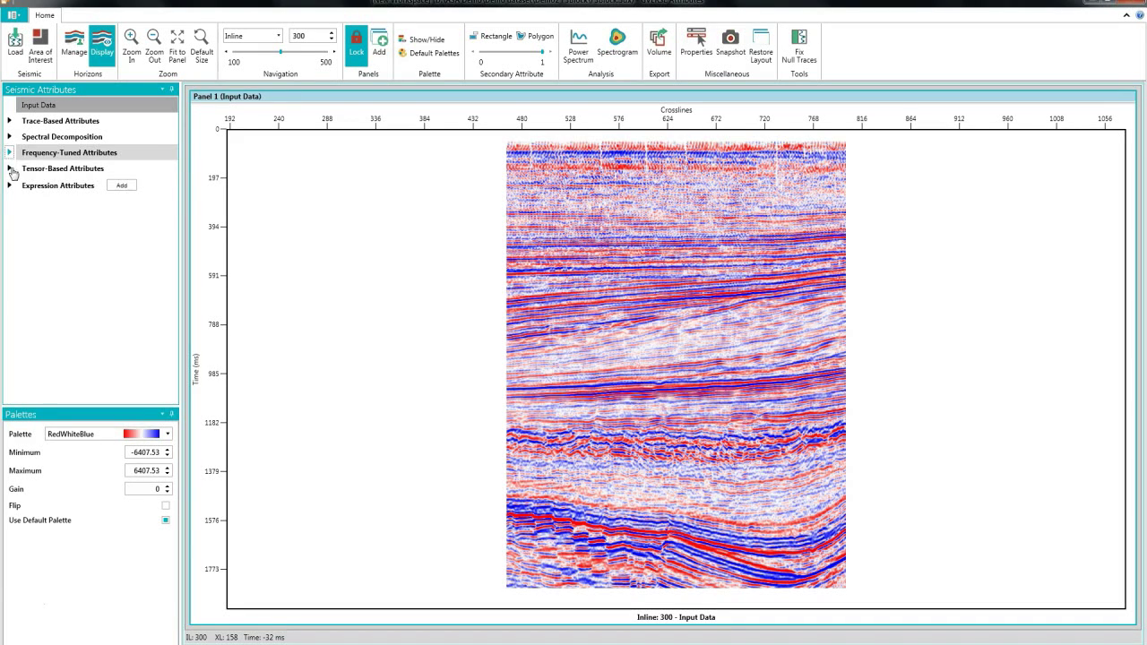
left_click(11, 169)
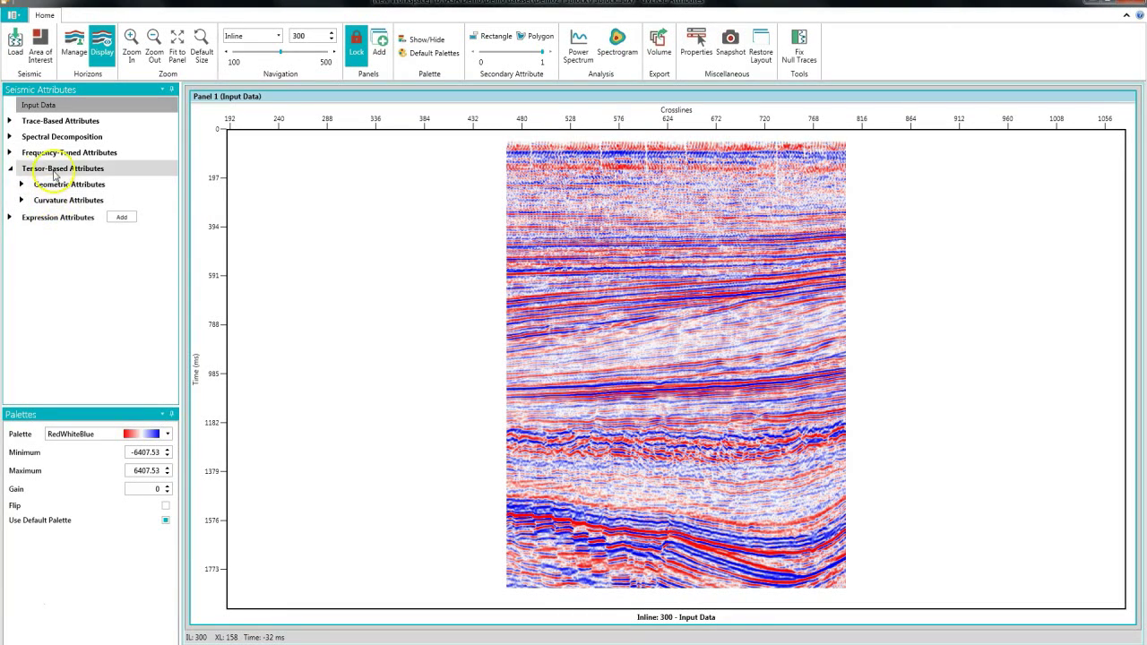
left_click(10, 171)
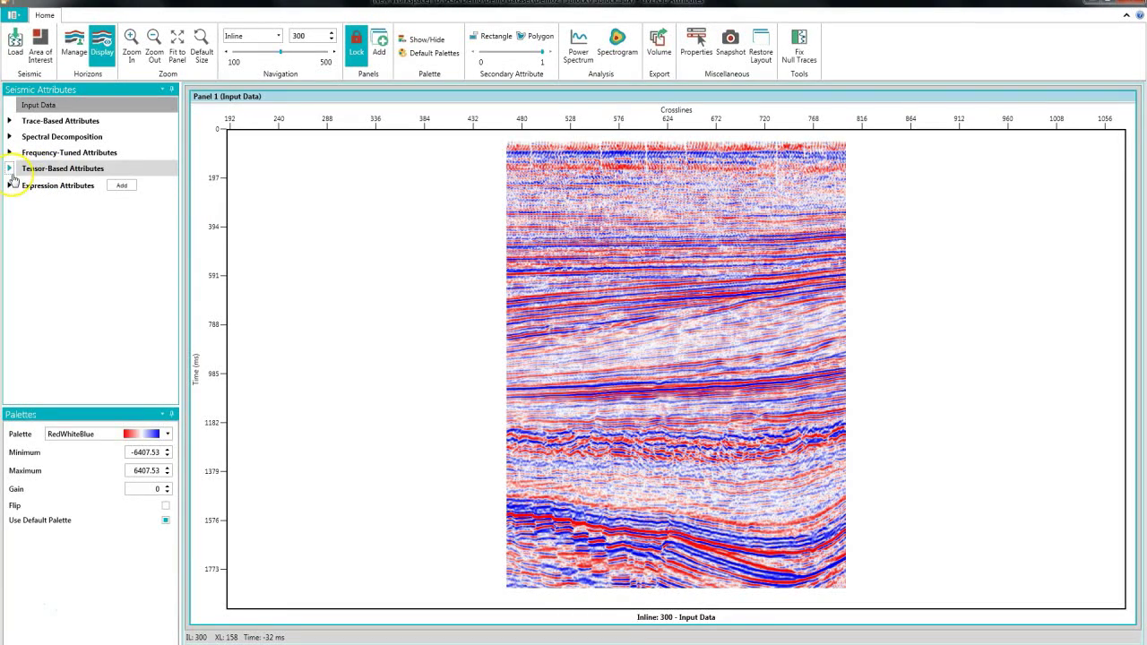
left_click(126, 191)
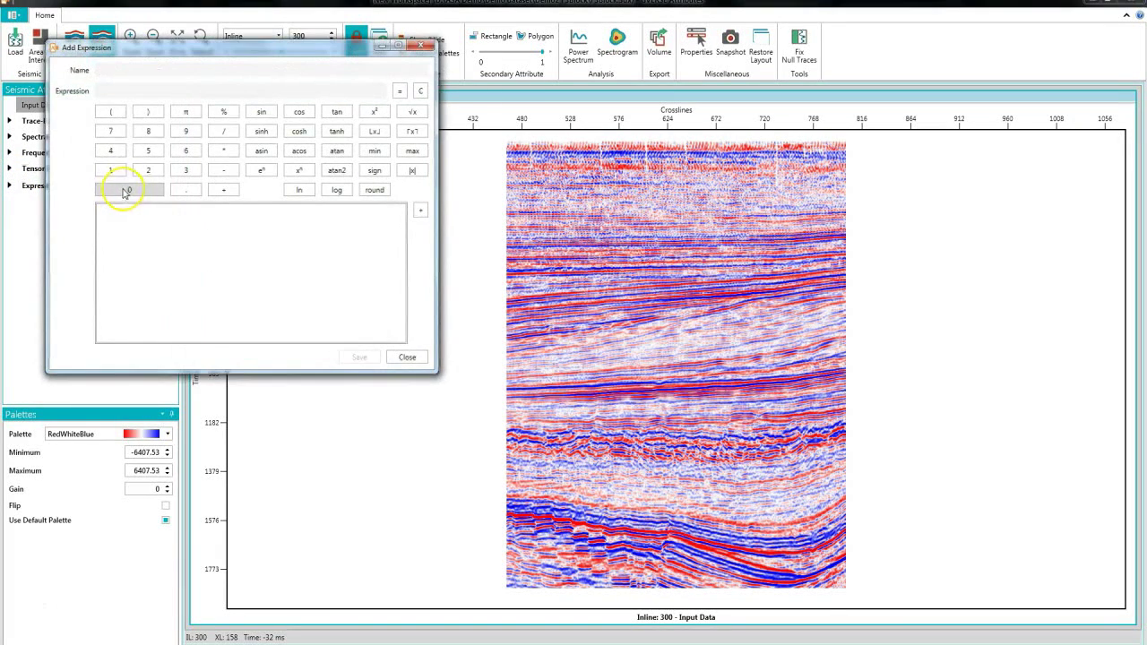
left_click(406, 357)
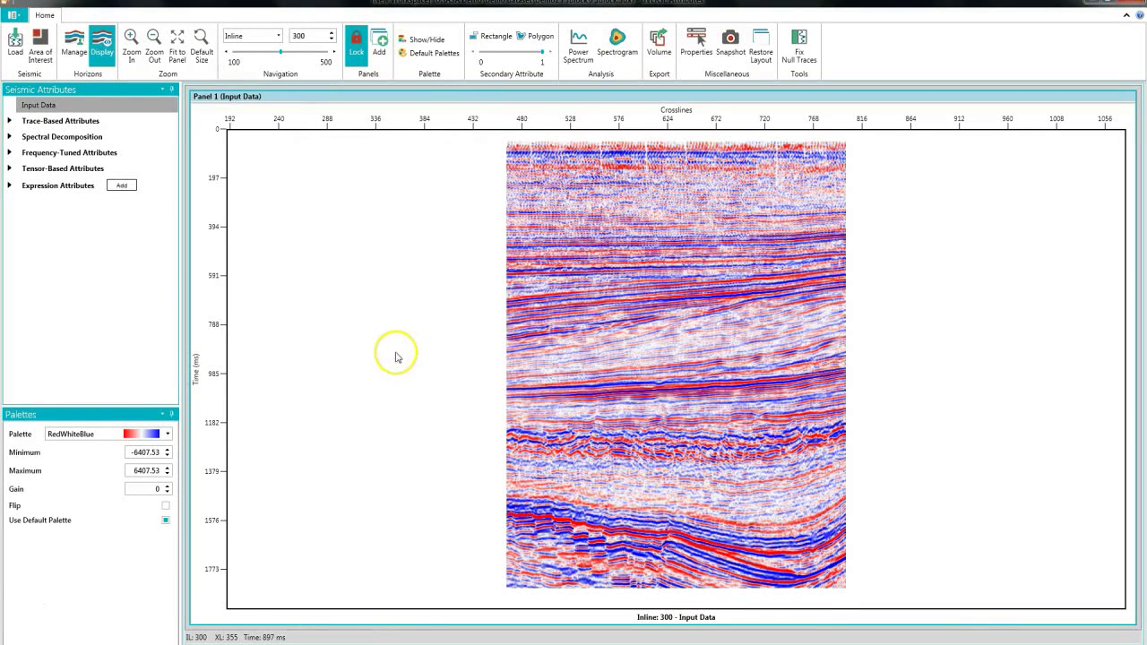
Preview Instantaneous Amplitude, Instantaneous Phase, Instantaneous Frequency and Sweetness in Panel 1, ending with Average Energy displayed
left_click(11, 122)
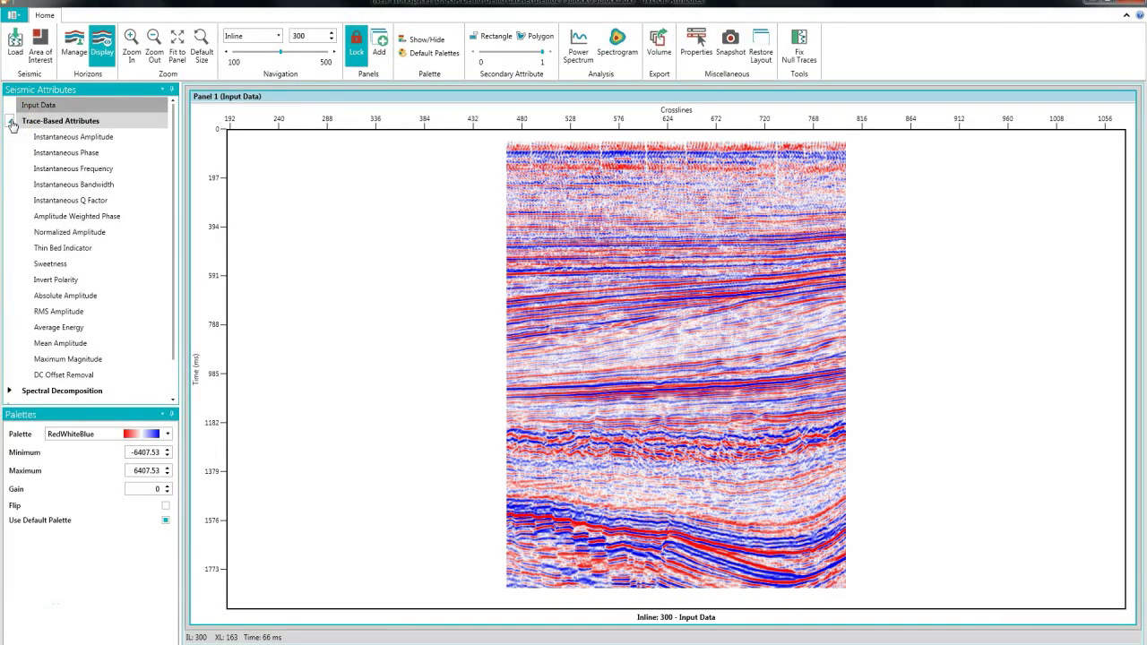
left_click(104, 138)
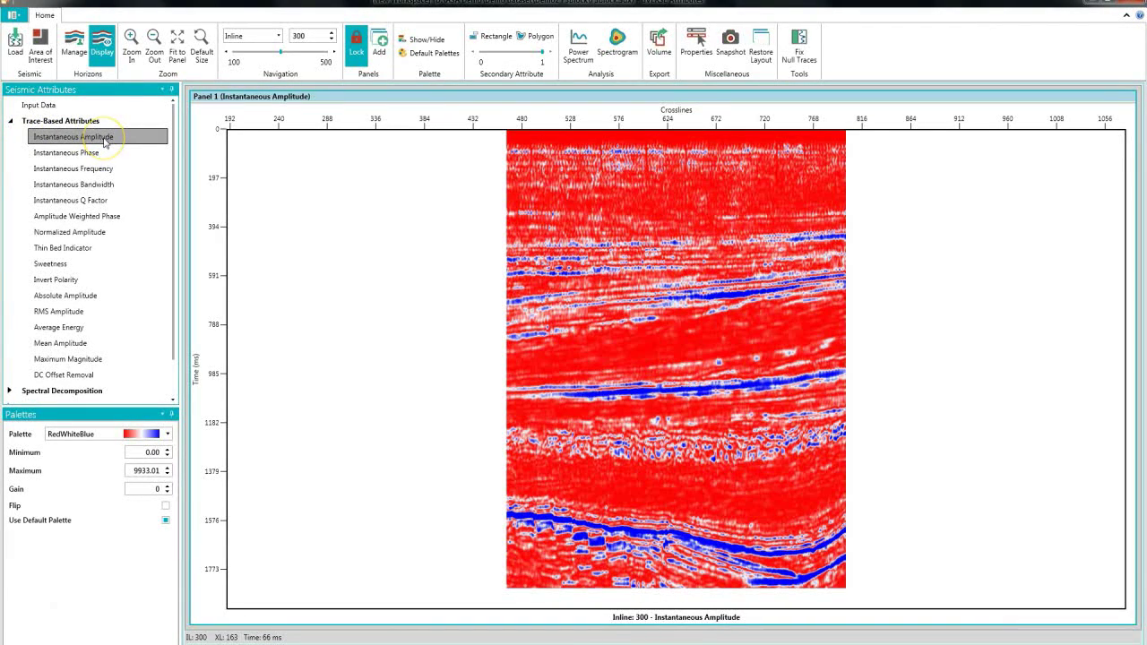
left_click(105, 154)
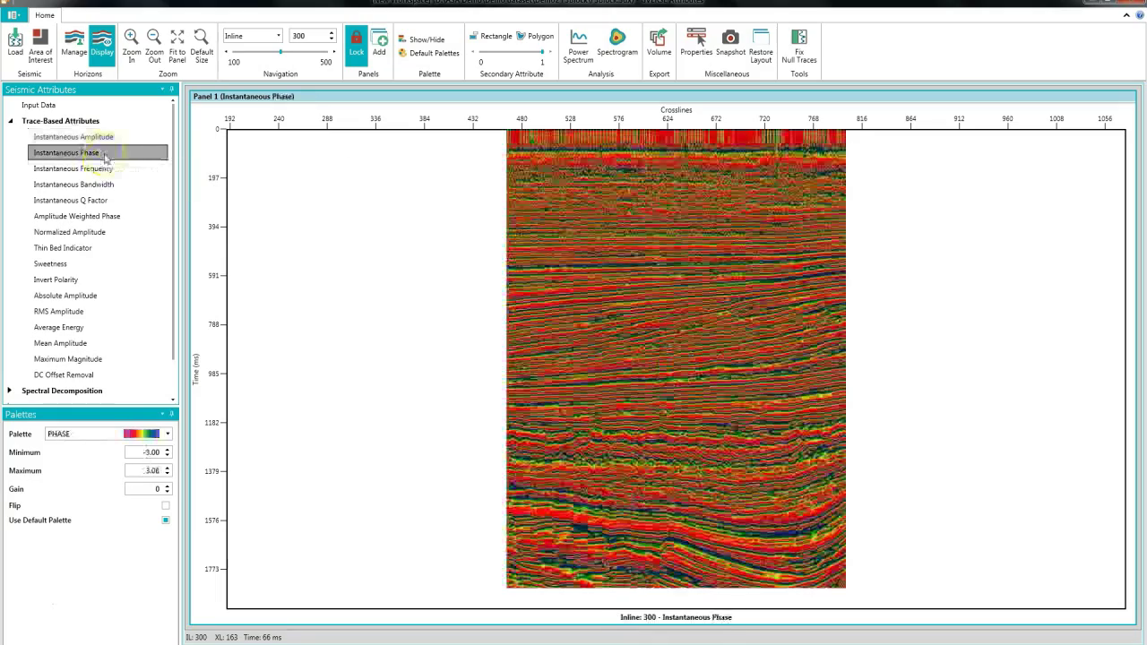
left_click(108, 170)
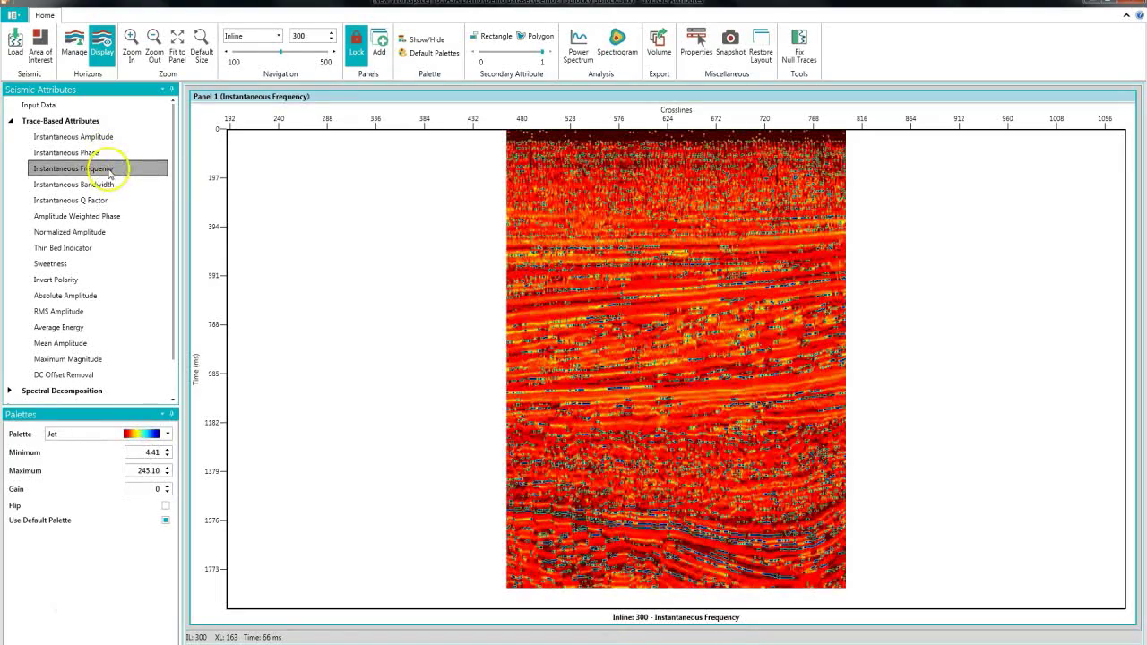
left_click(90, 263)
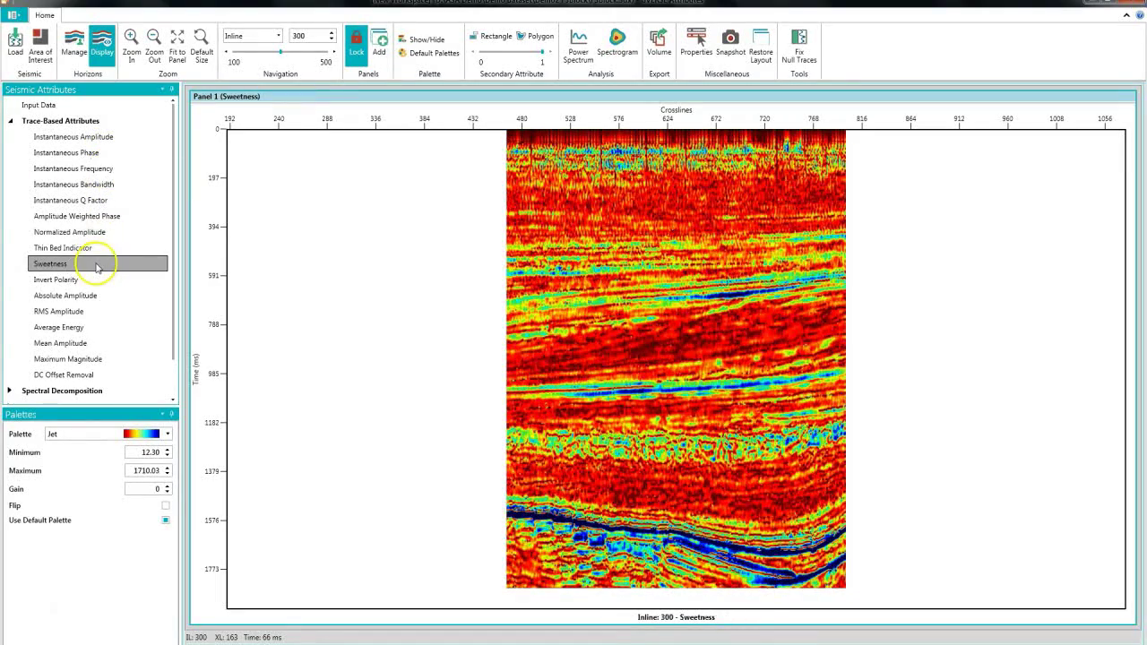
left_click(89, 328)
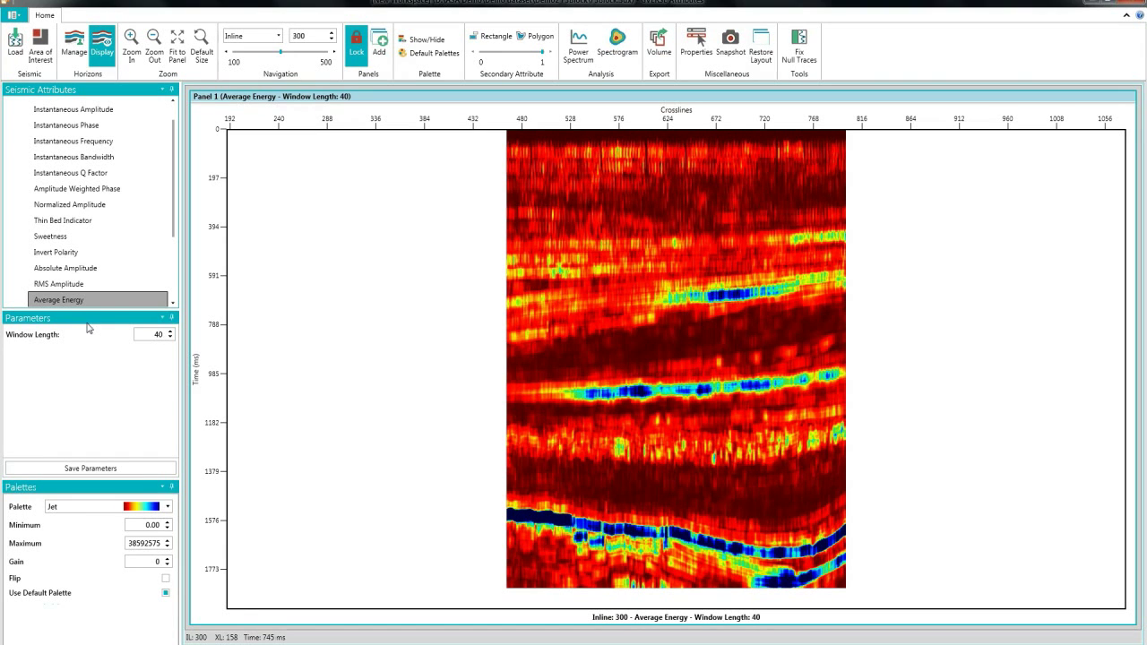
Add five more display panels for comparing attributes side by side
left_click(379, 47)
left_click(379, 46)
left_click(379, 47)
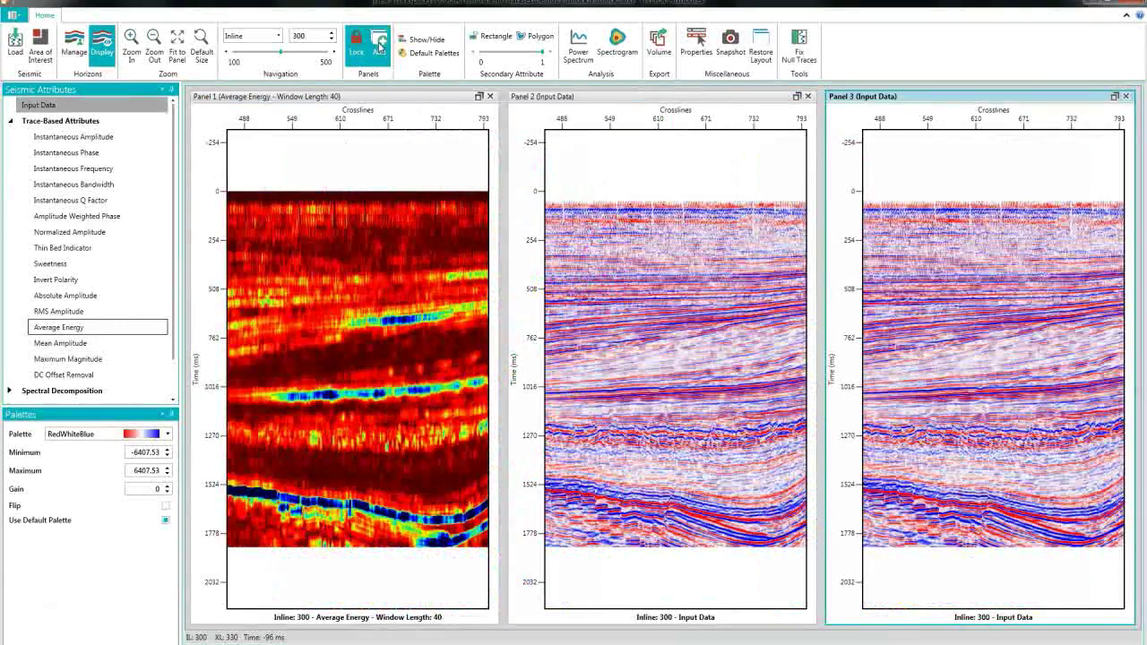
left_click(379, 46)
left_click(379, 47)
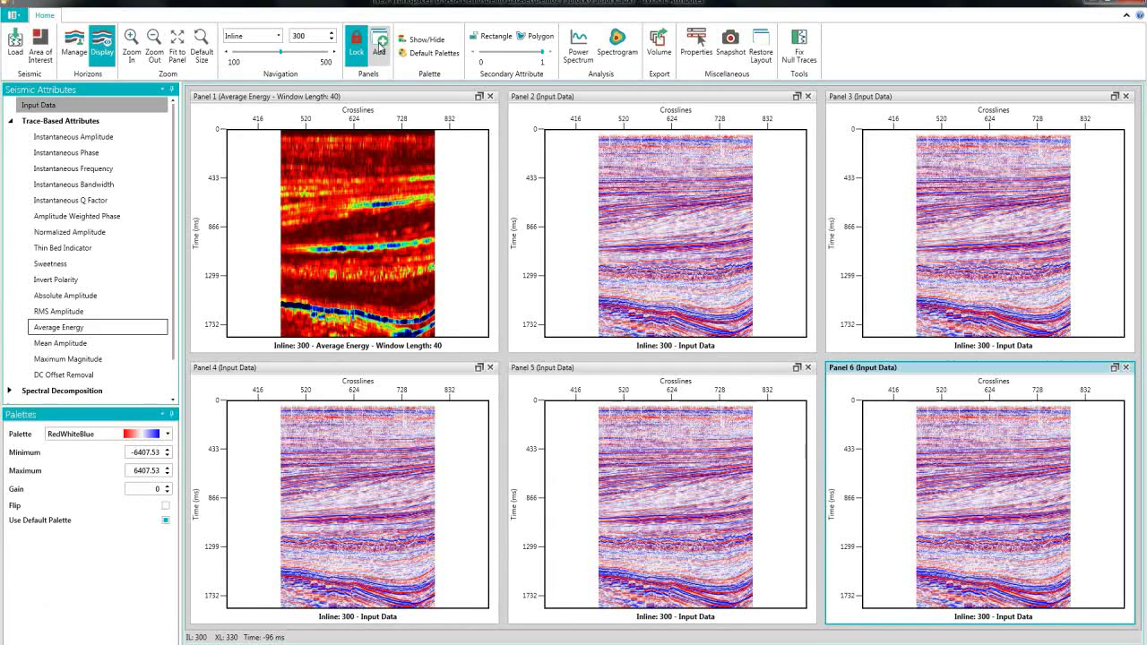
Display Instantaneous Amplitude in Panel 2 and the frequency-tuned geometric attribute Semblance in Panel 3
left_click(544, 135)
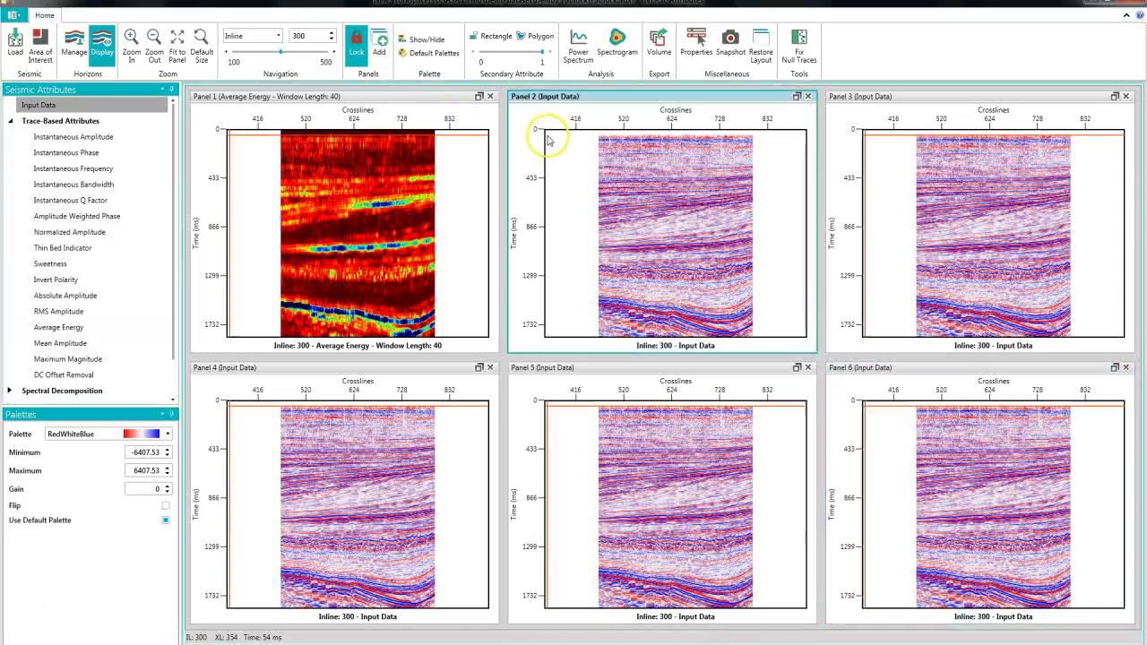
left_click(72, 139)
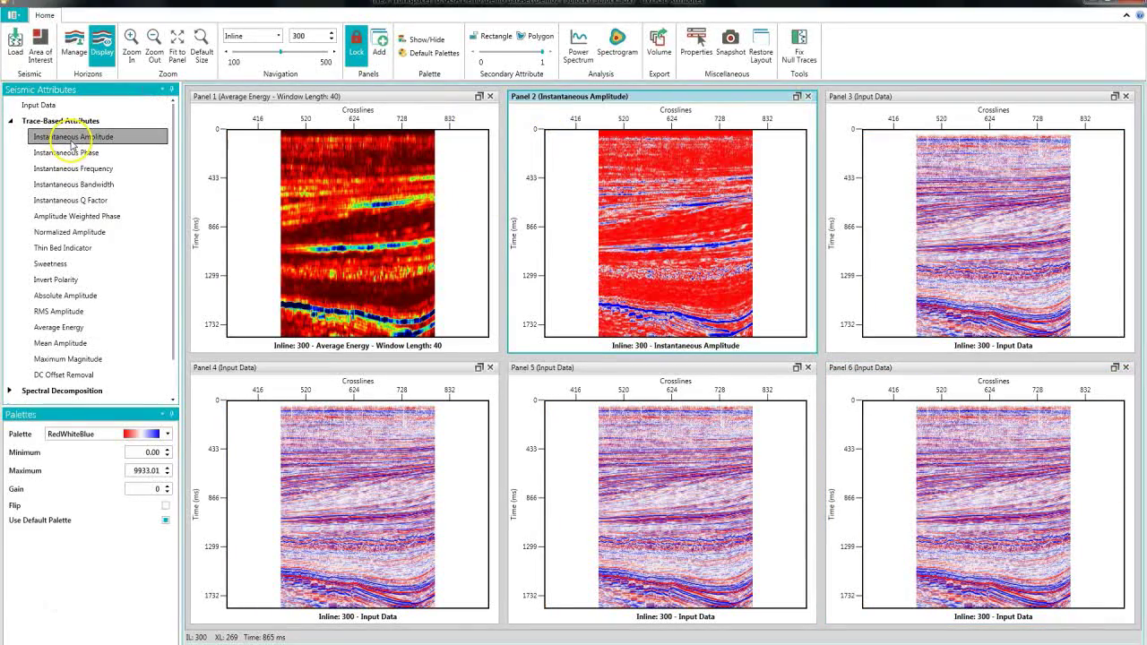
left_click(957, 237)
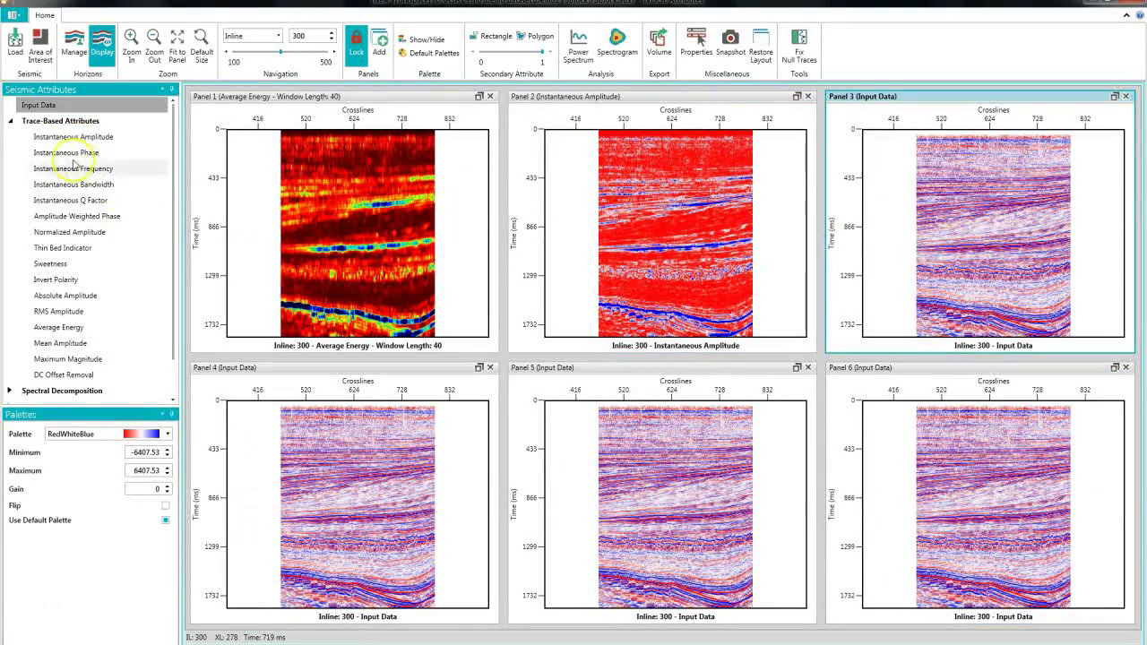
scroll(25, 257, "down", 1)
left_click(11, 363)
left_click(22, 379)
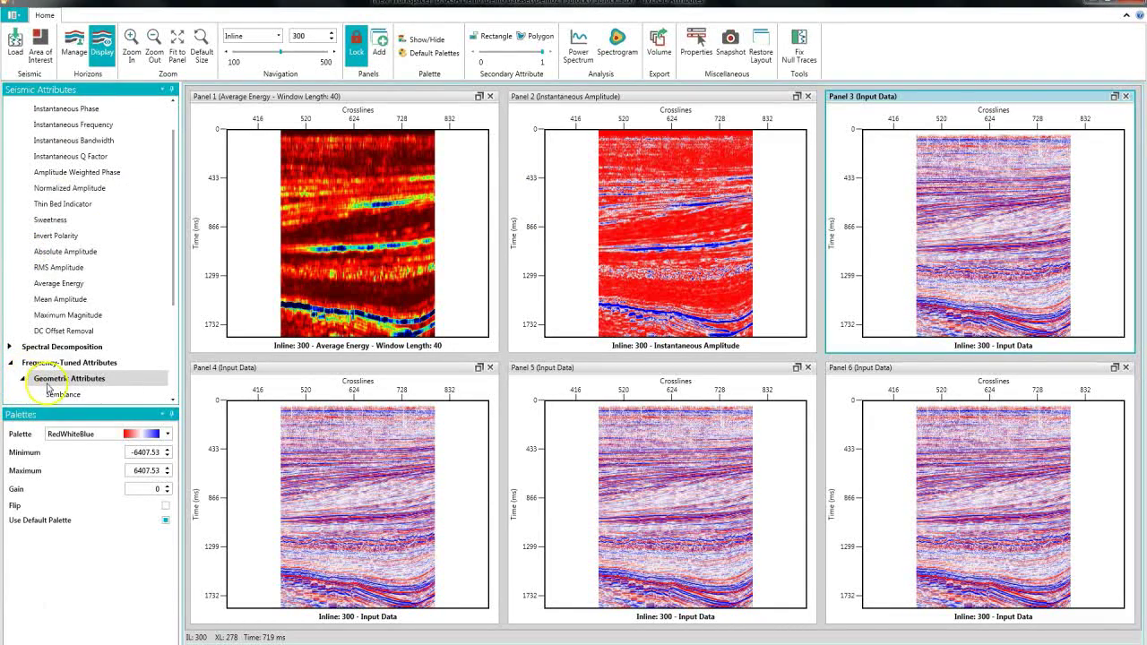
left_click(52, 394)
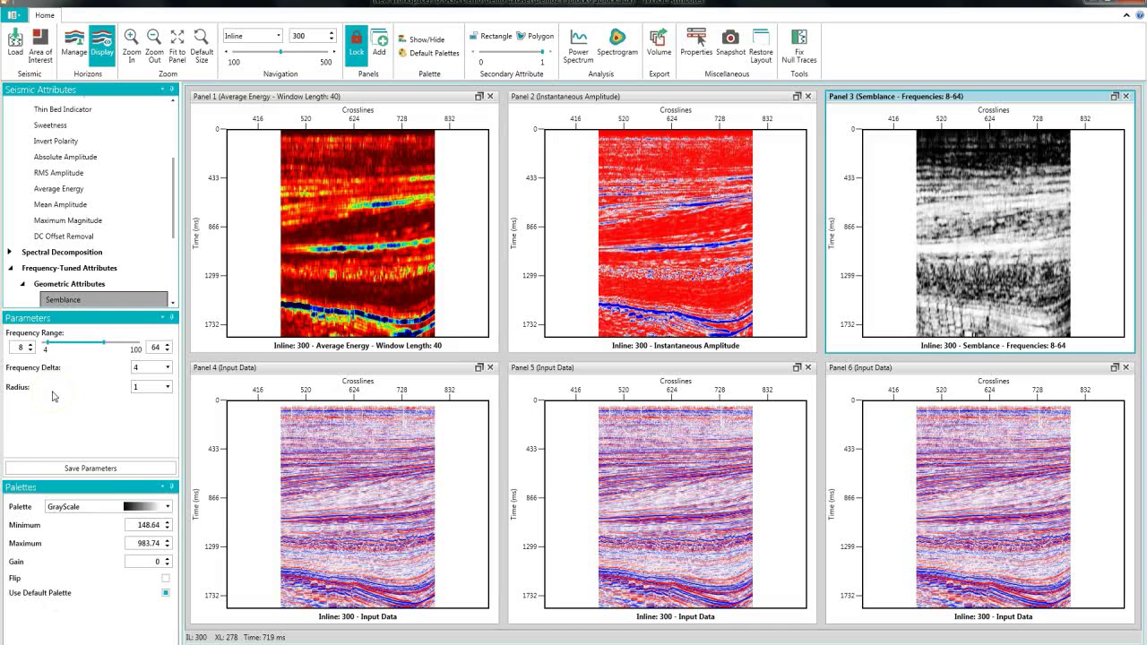
Display the frequency-tuned geometric attribute Azimuth in Panel 4
left_click(235, 424)
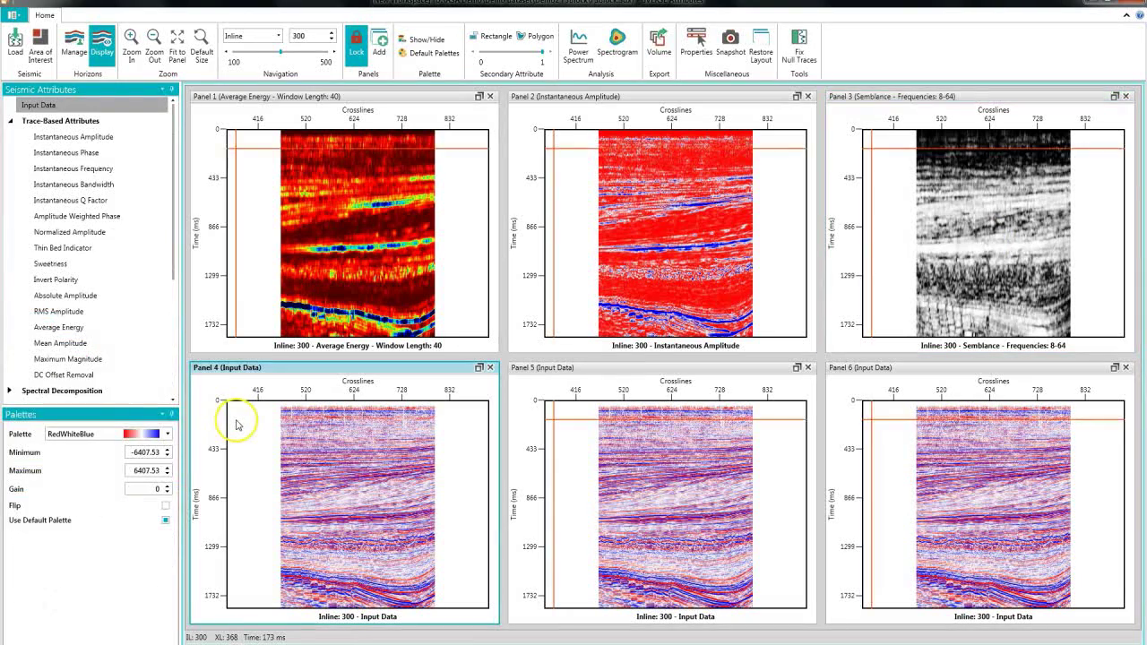
scroll(96, 369, "down", 3)
scroll(96, 372, "down", 2)
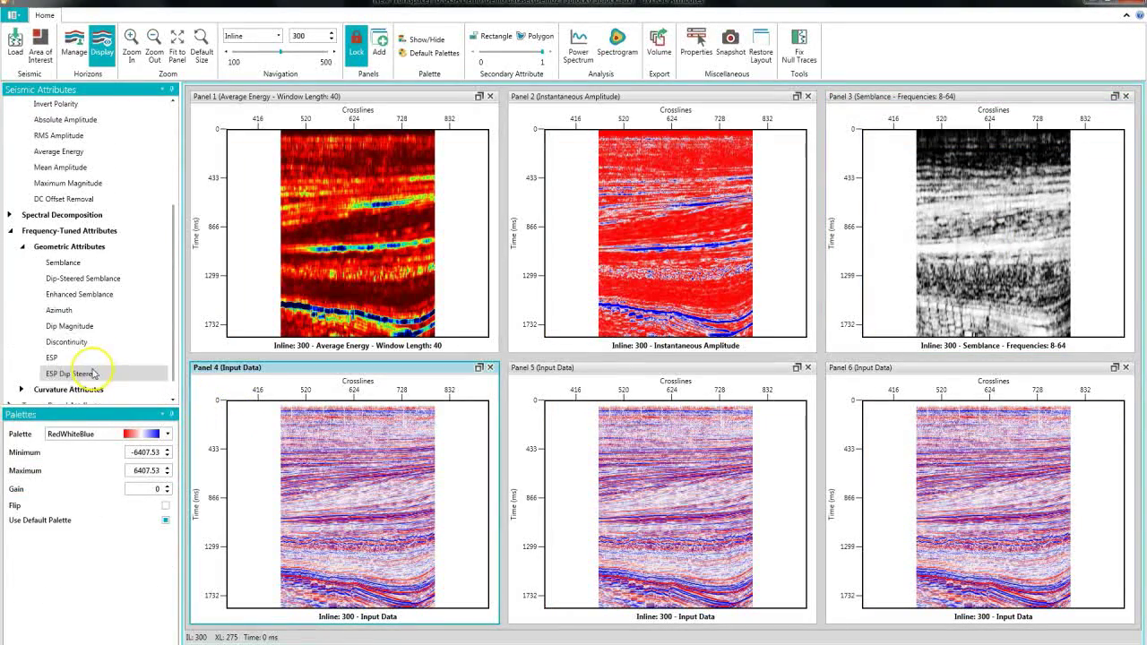
left_click(59, 324)
Display the tensor-based geometric attribute Coherence in Panel 5
left_click(583, 476)
scroll(99, 308, "down", 2)
double_click(30, 380)
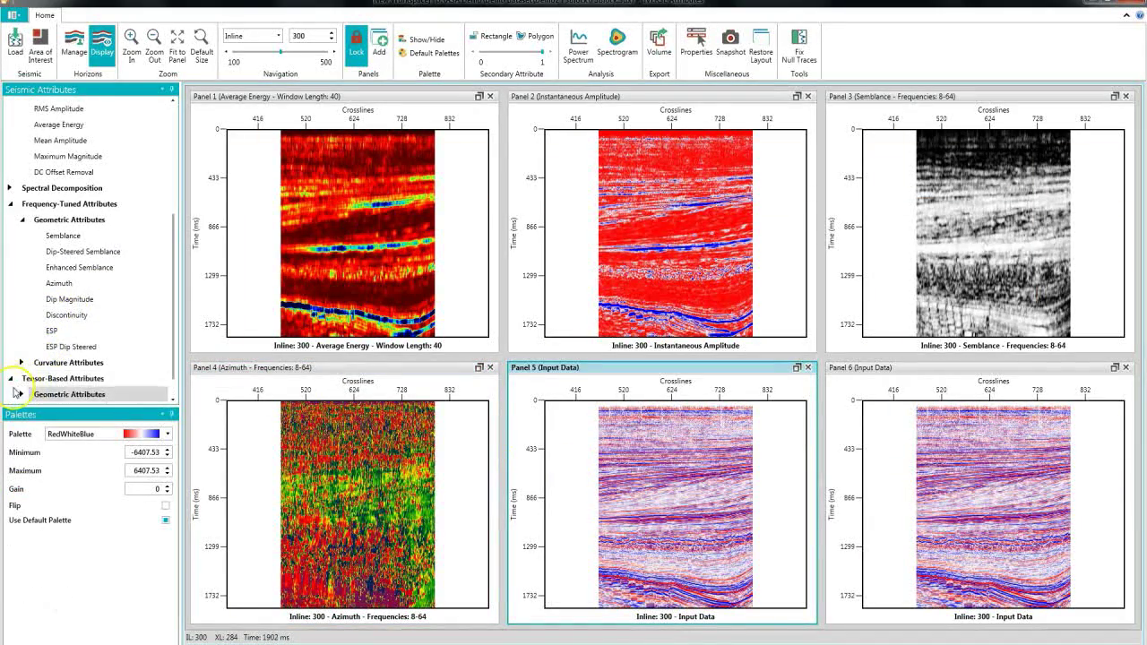
scroll(27, 382, "down", 1)
left_click(22, 362)
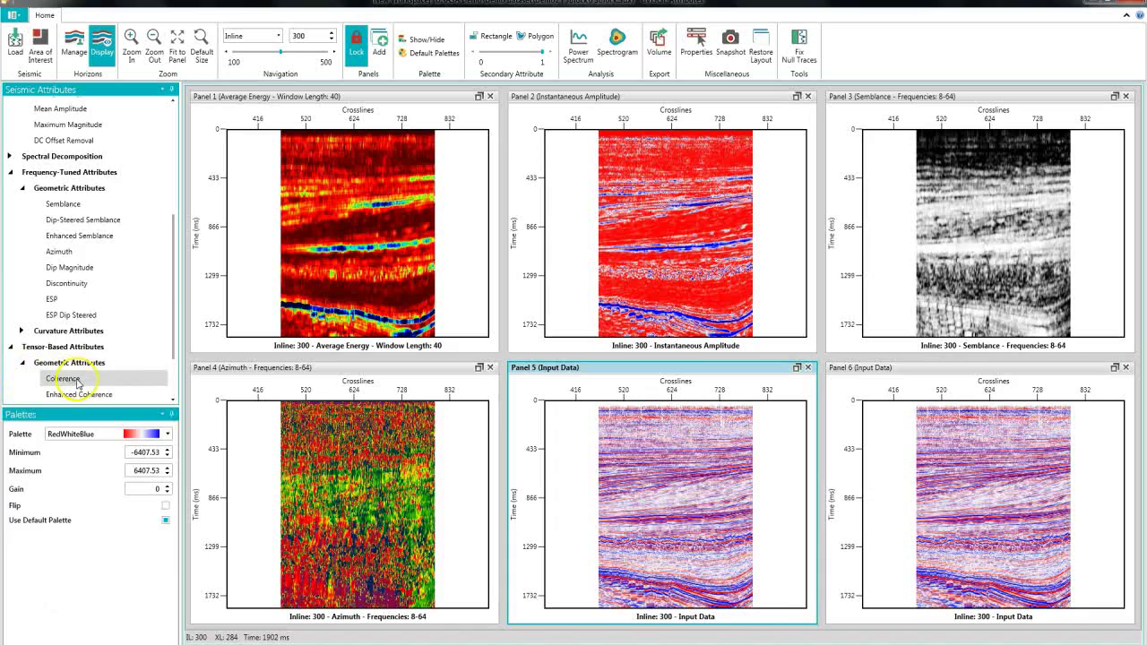
left_click(62, 378)
Review the formula of the Shale Indicator expression attribute without changing it, and display that attribute in Panel 6
left_click(955, 368)
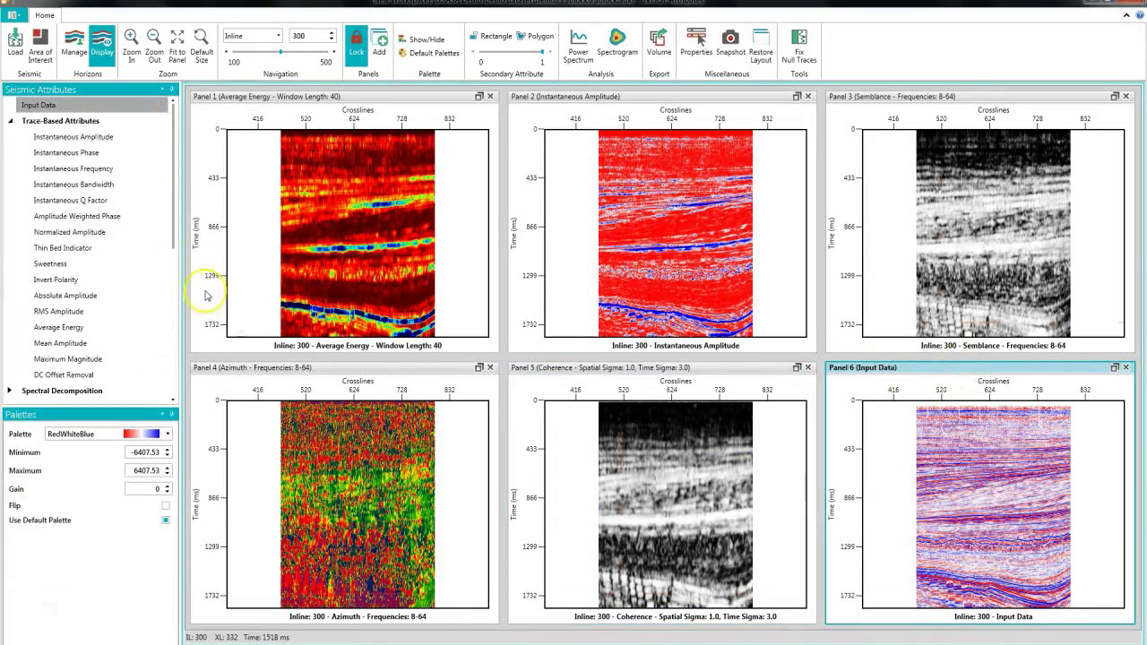
left_click_drag(170, 219, 167, 392)
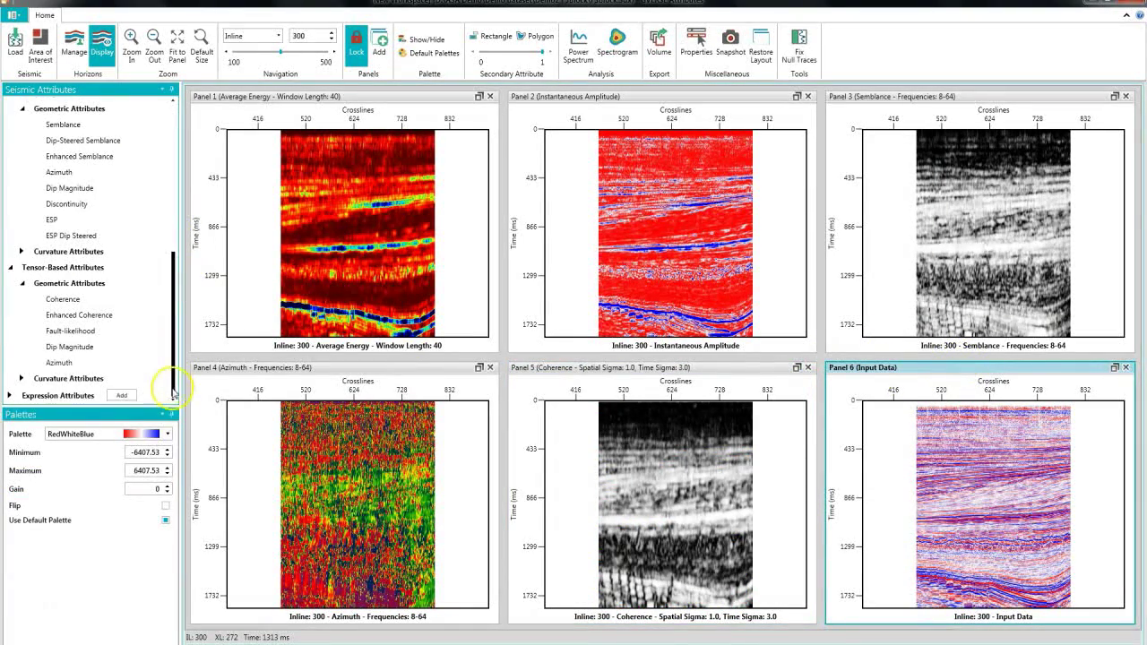
left_click(9, 396)
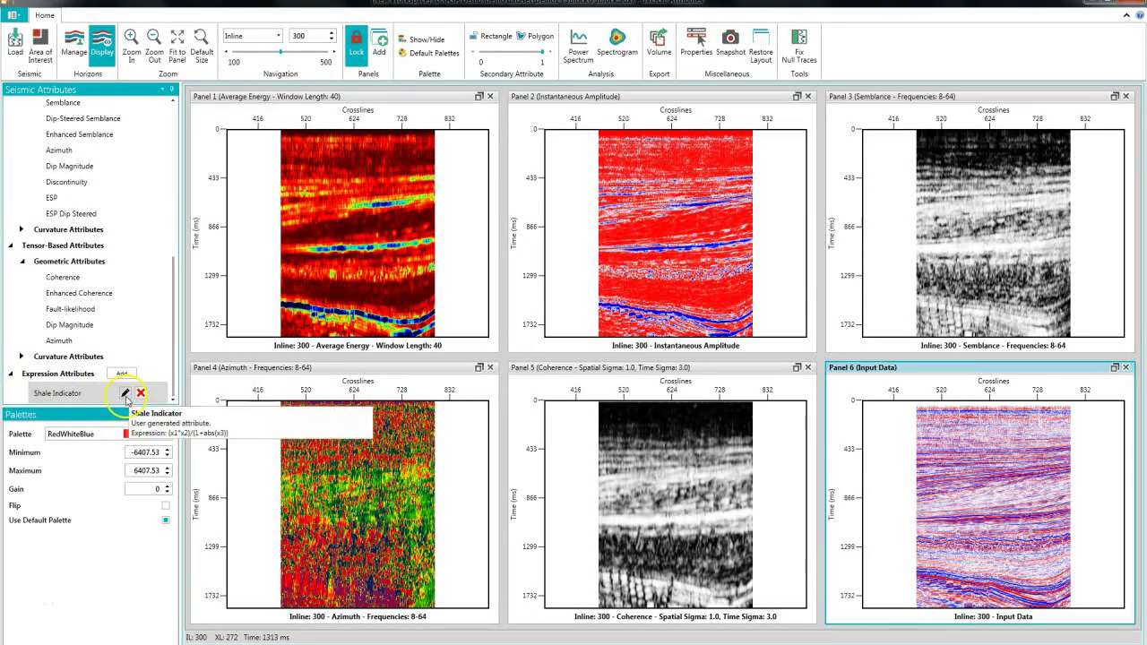
left_click(126, 394)
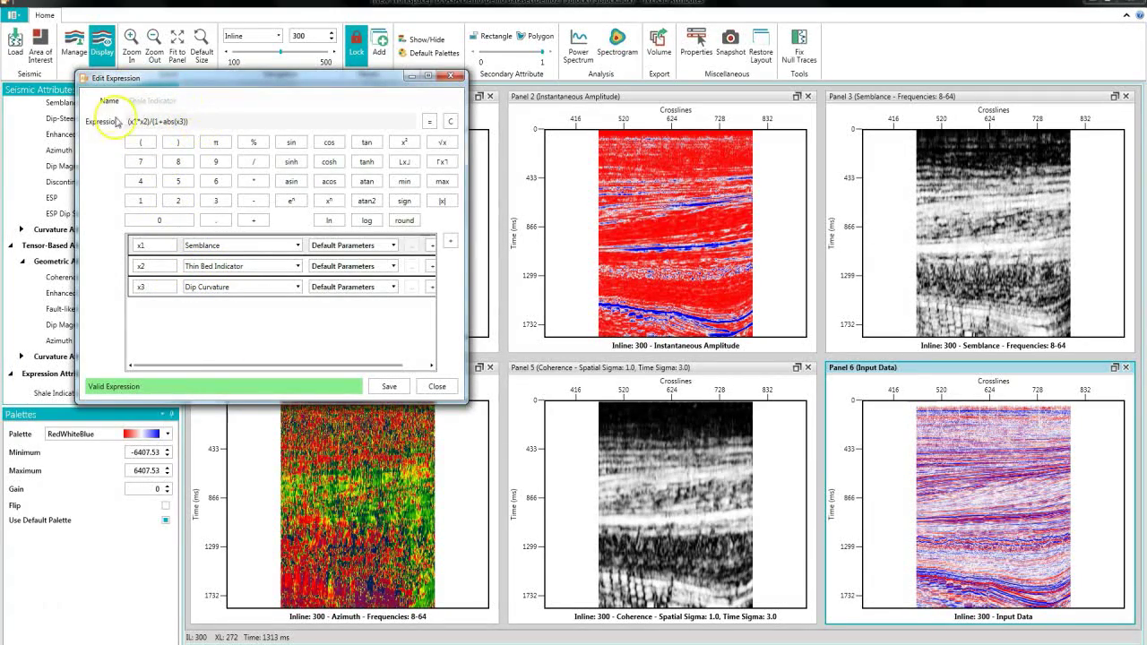
left_click(438, 386)
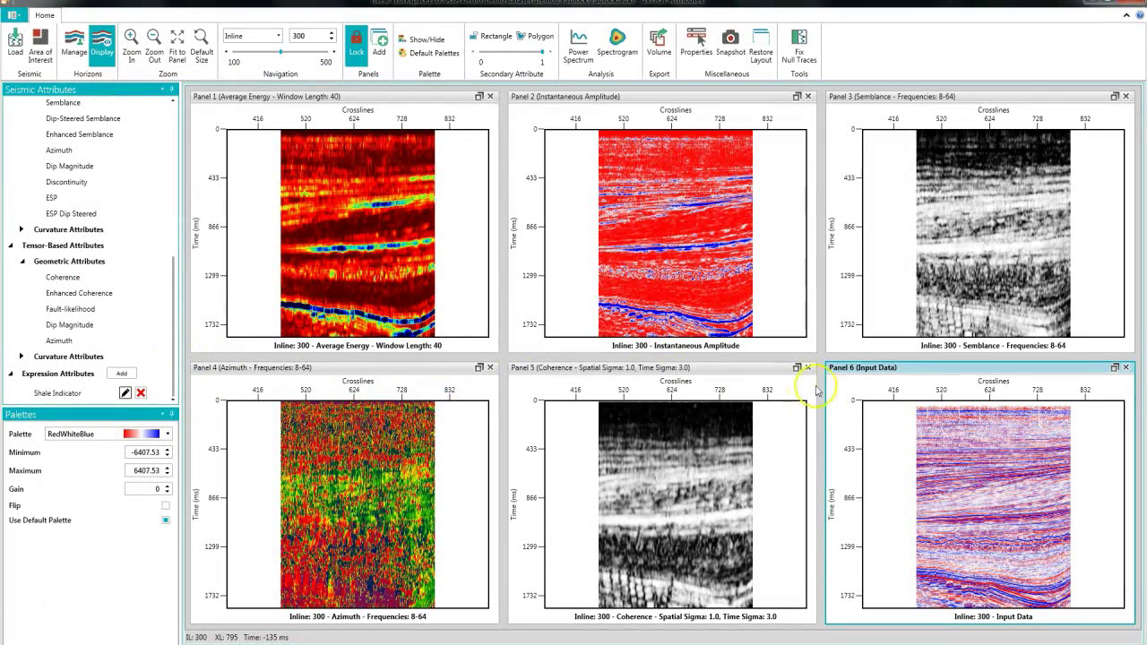
left_click(72, 399)
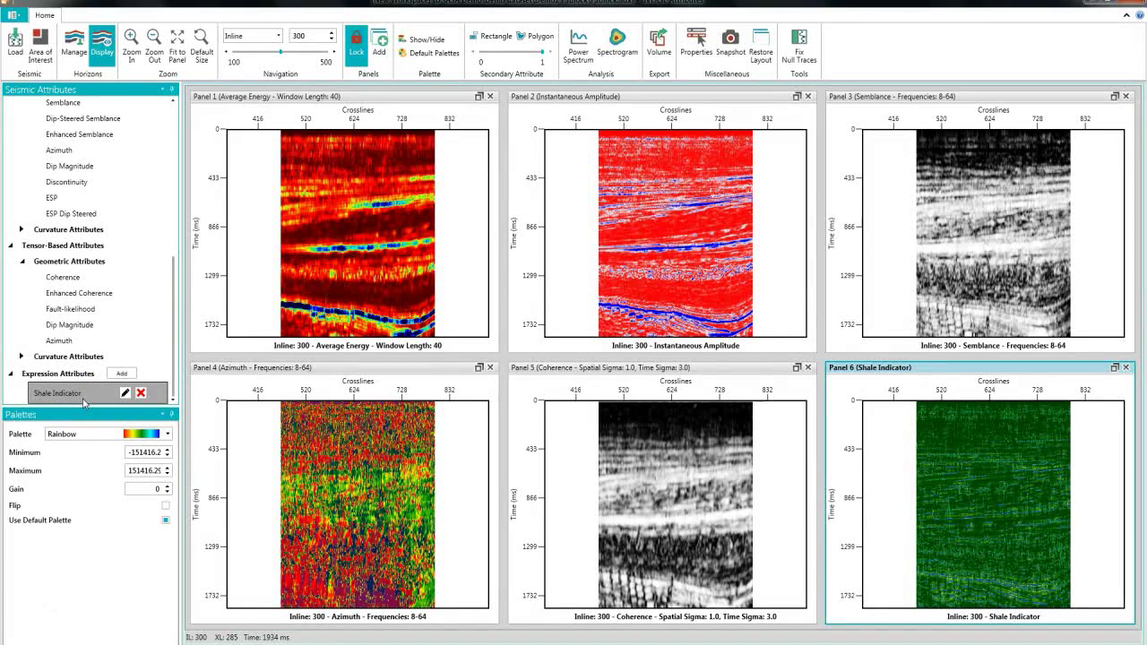
Move the section shown in all the panels to inline 436
left_click(332, 55)
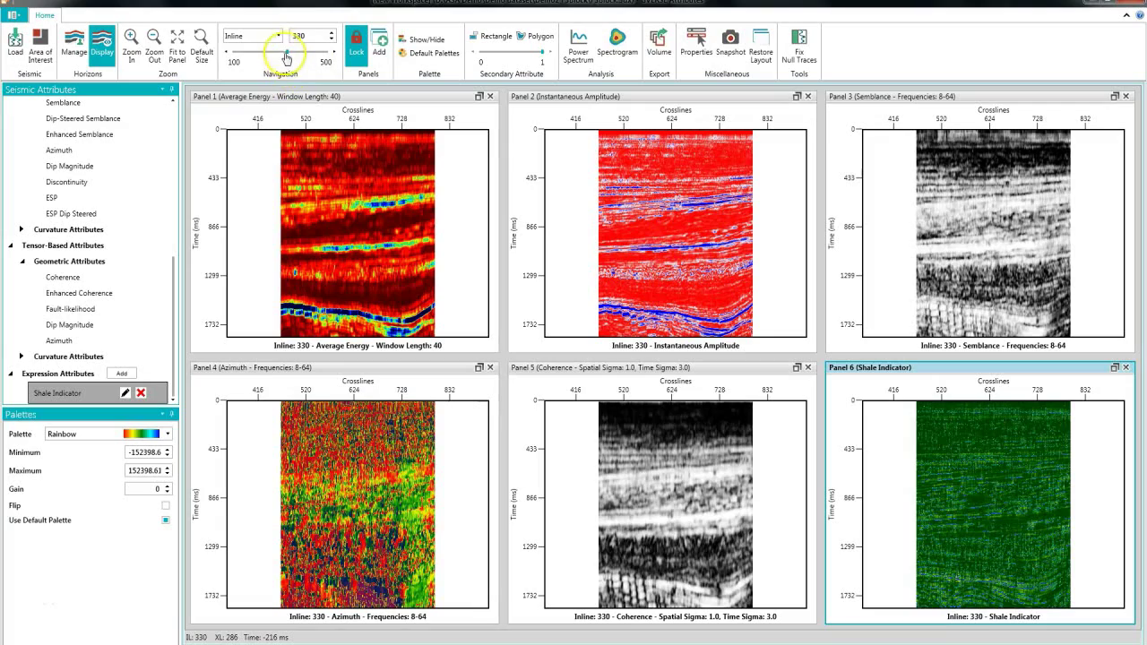
left_click_drag(288, 57, 311, 56)
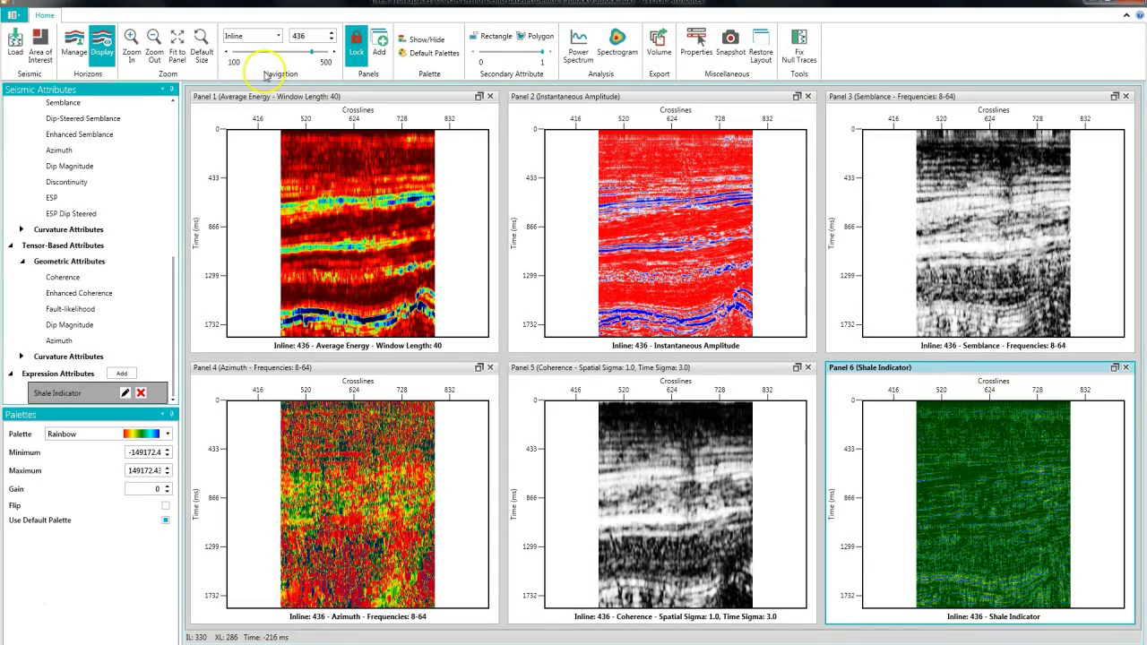
Show all the panels as crossline sections and switch them to the timeslice at 1692 ms
left_click(265, 37)
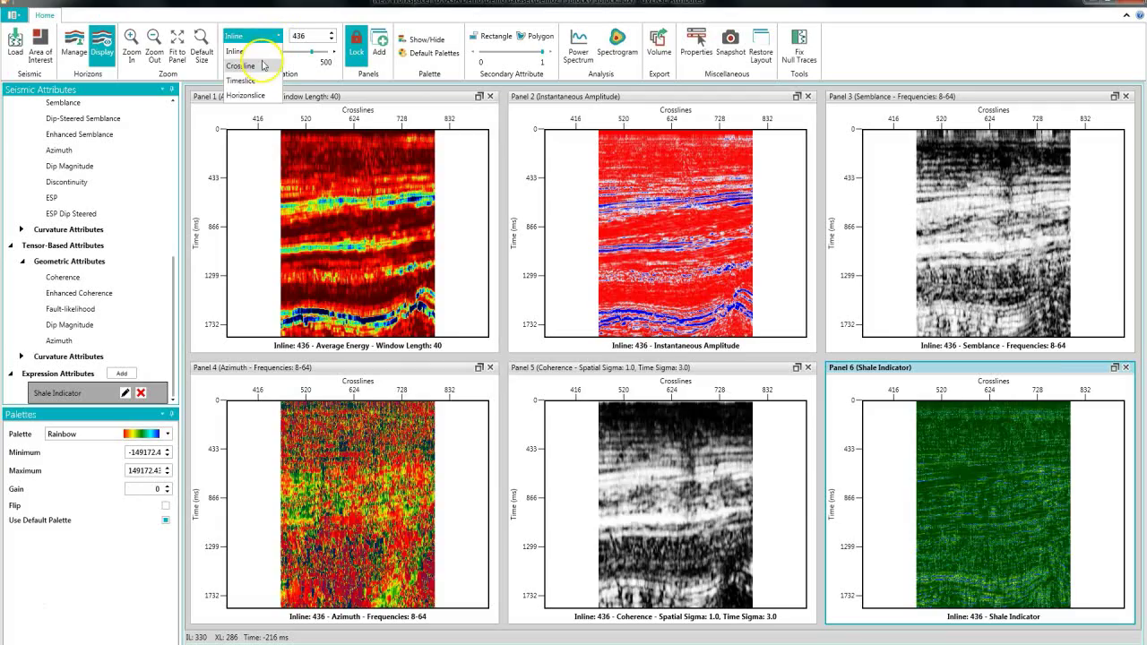
left_click(254, 65)
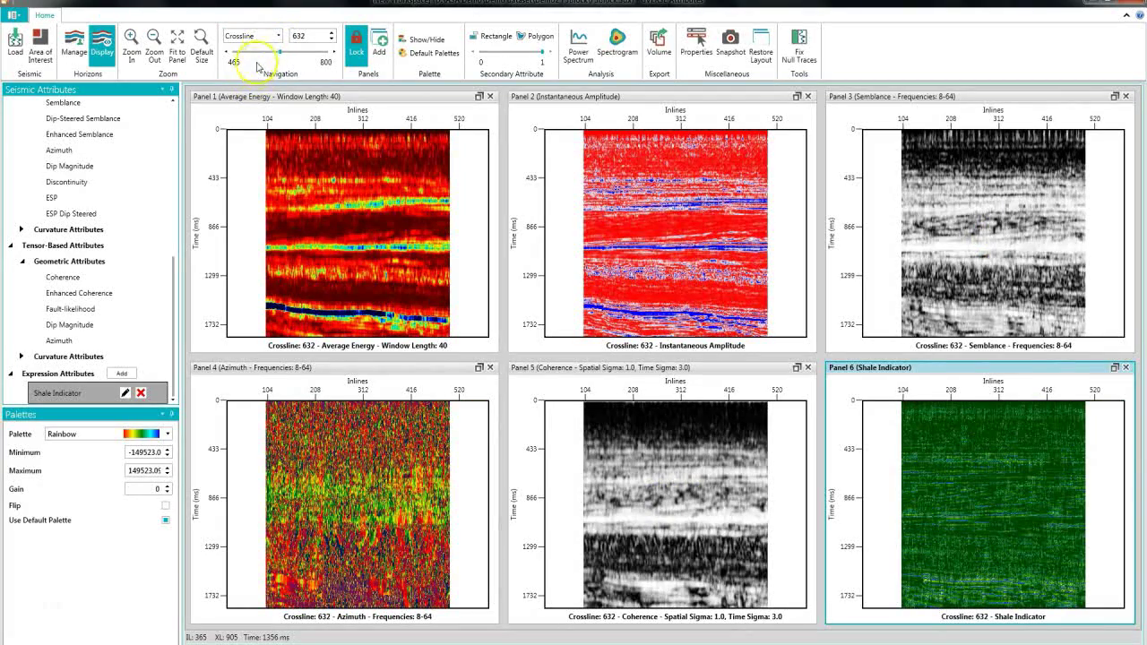
left_click(254, 35)
left_click(255, 66)
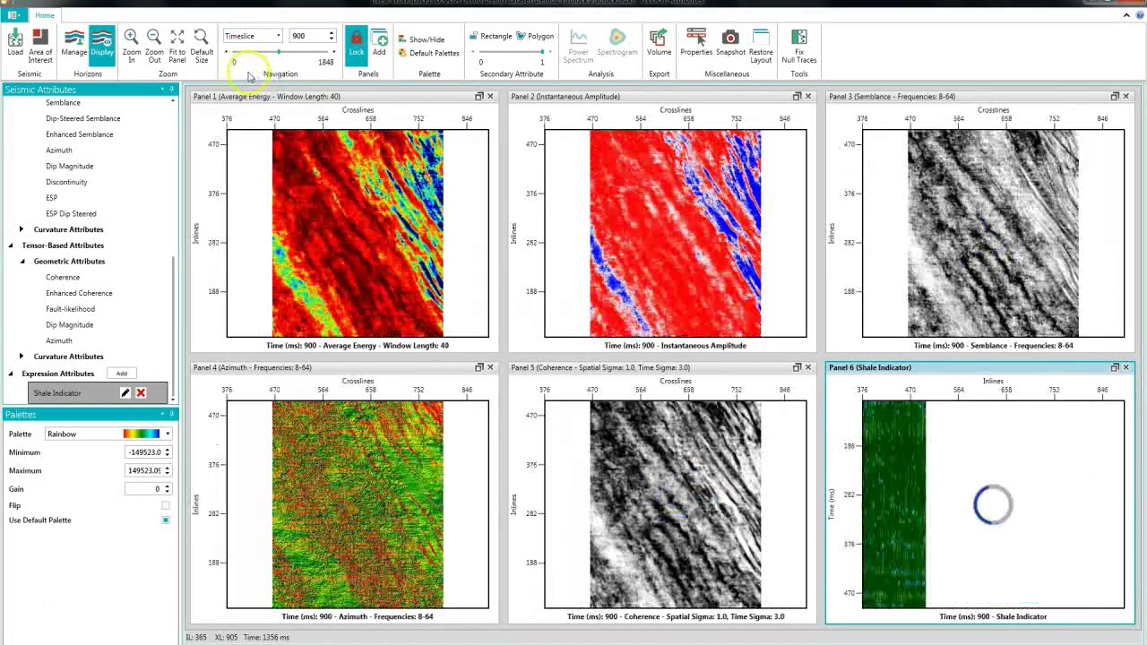
left_click(310, 37)
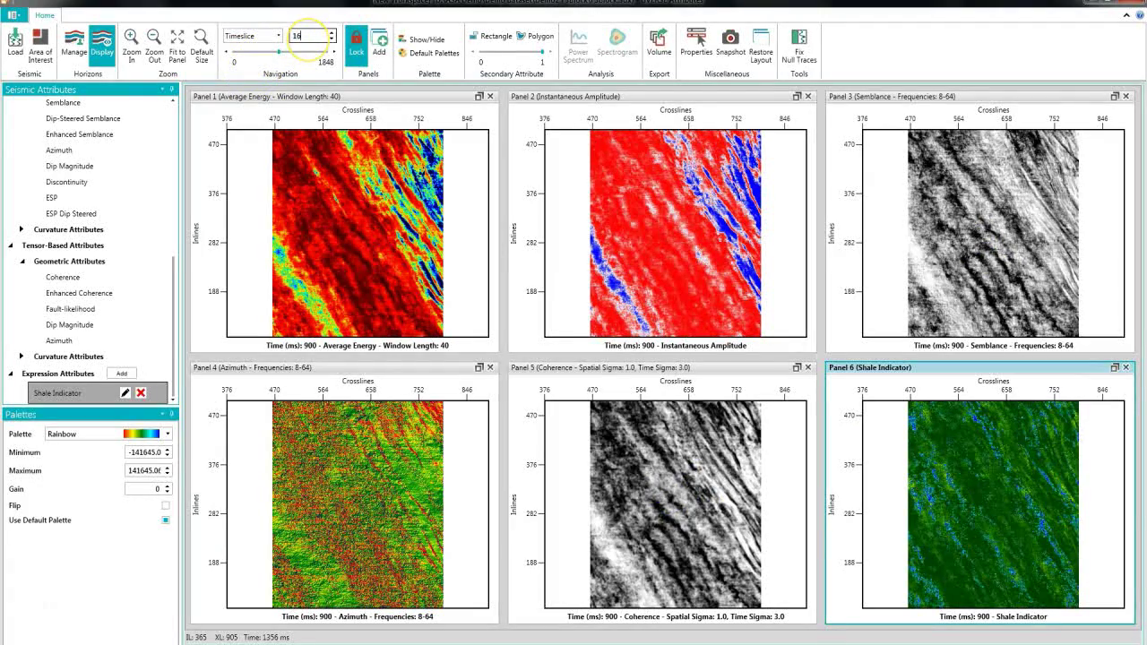
type("1692")
key("Return")
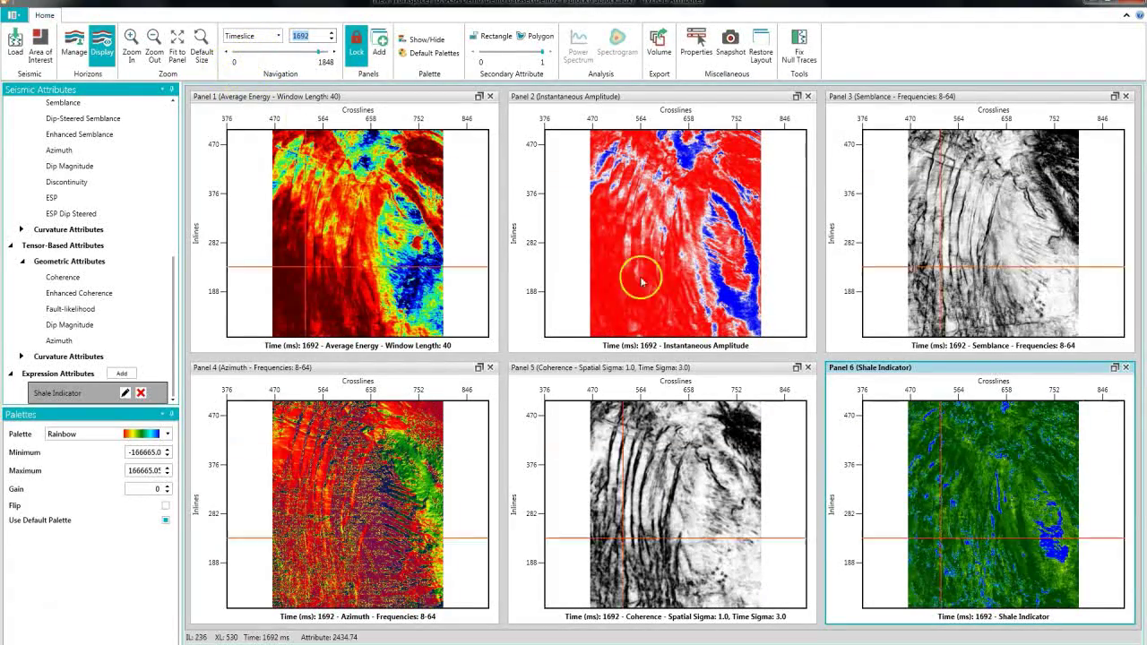
Display the tensor-based curvature attribute Maximum Curvature in Panel 6
left_click(948, 376)
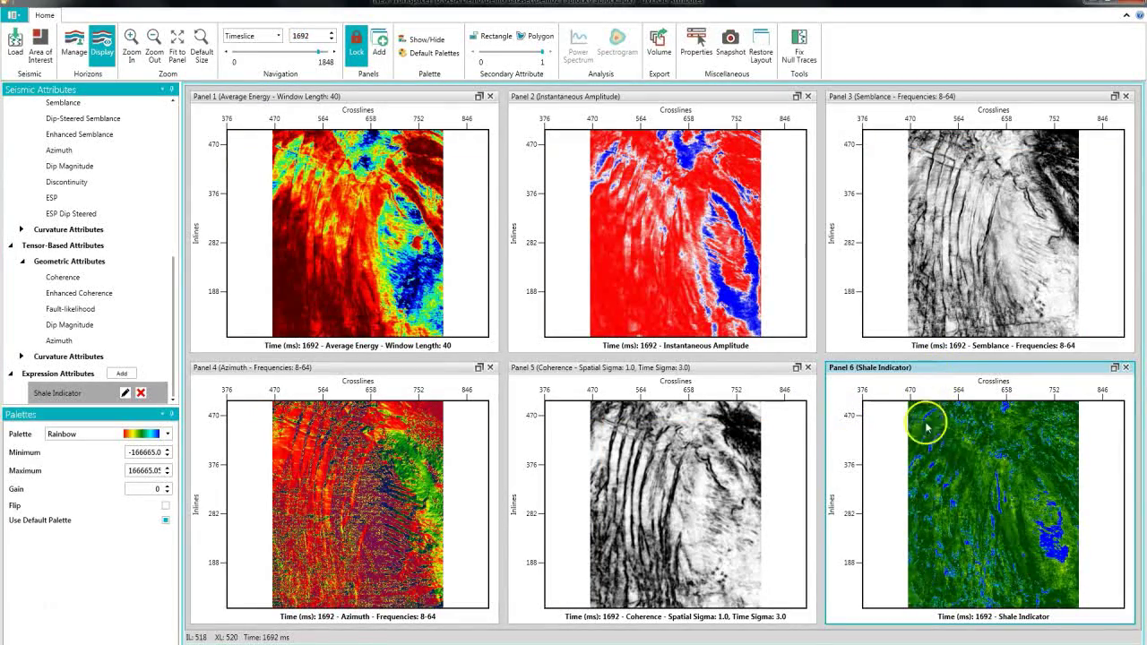
left_click(174, 384)
mouse_move(174, 384)
left_mouse_down()
mouse_move(169, 356)
mouse_move(172, 375)
left_mouse_up()
left_click(25, 368)
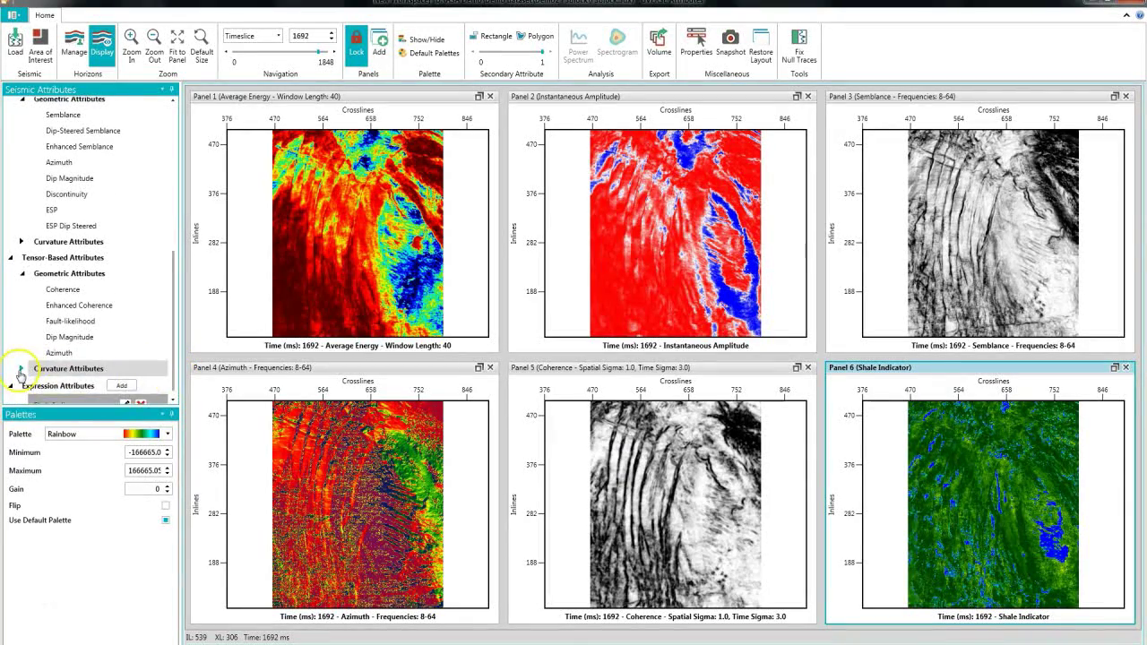
scroll(90, 358, "down", 1)
left_click(92, 357)
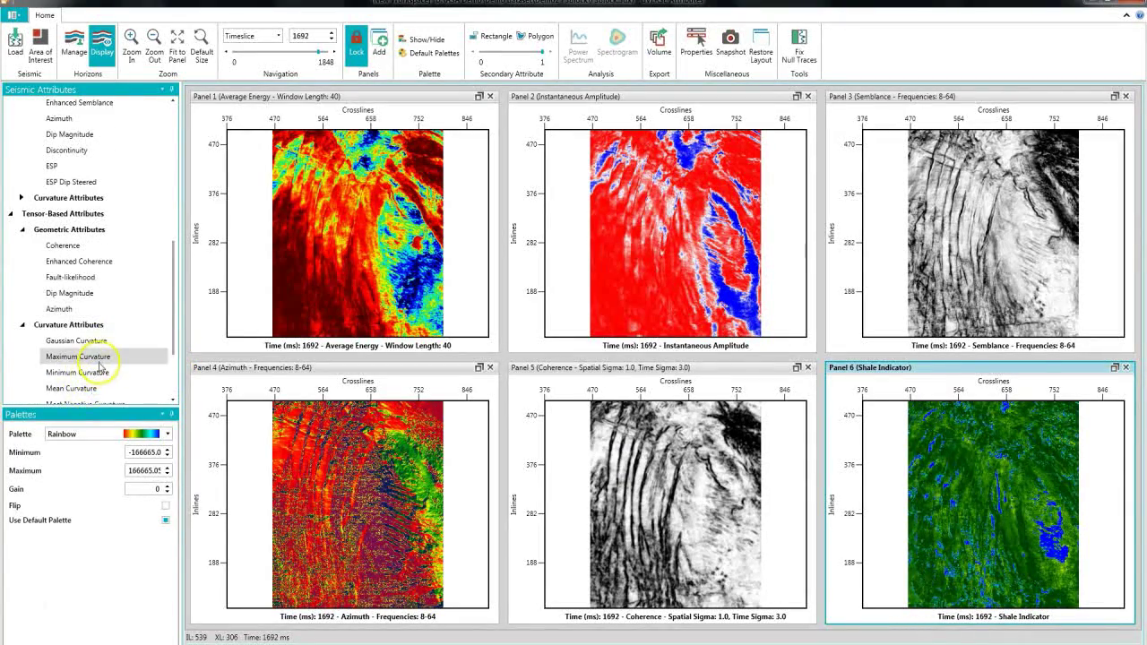
left_click(102, 363)
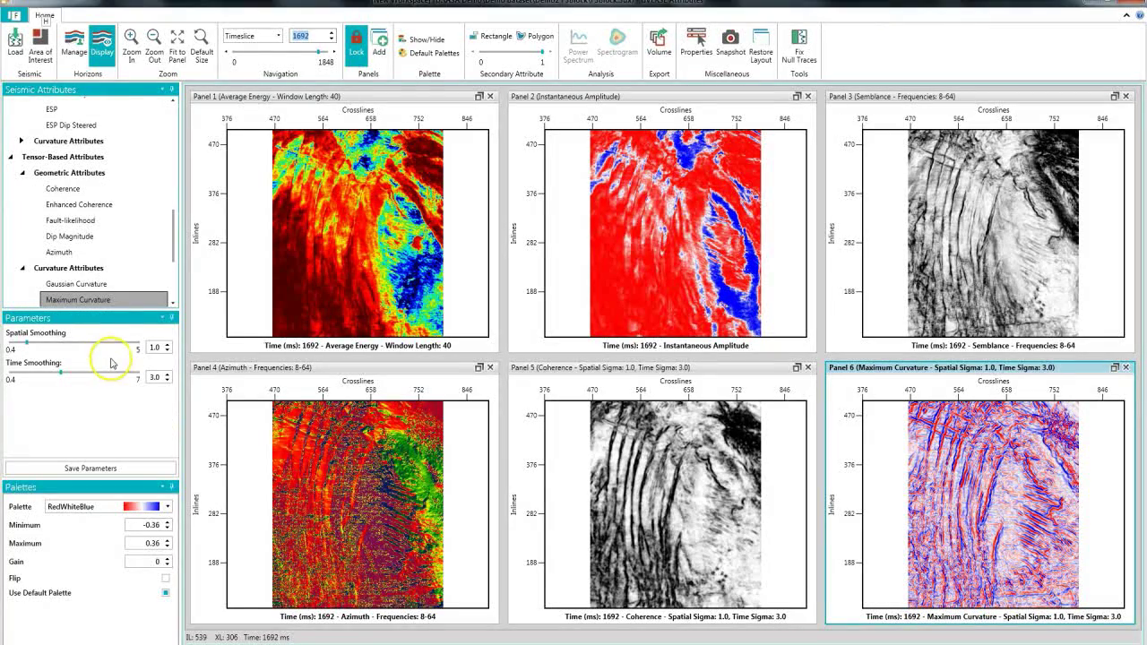
key("alt")
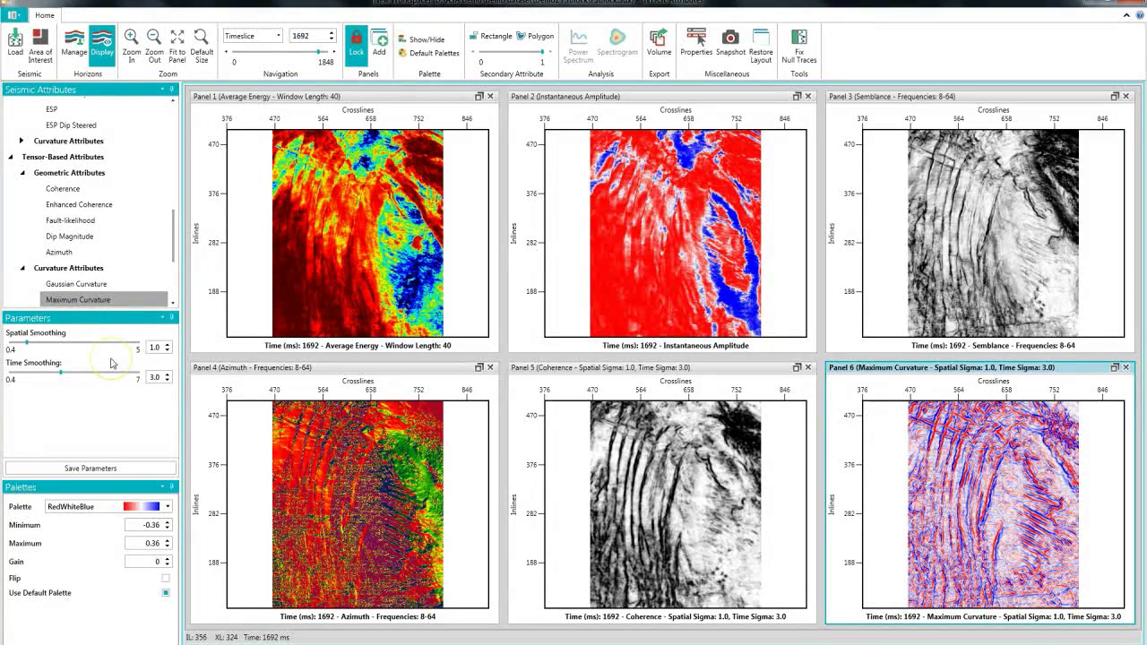
Set the Average Energy window length in Panel 1 to 88 and save the parameters
left_click(323, 204)
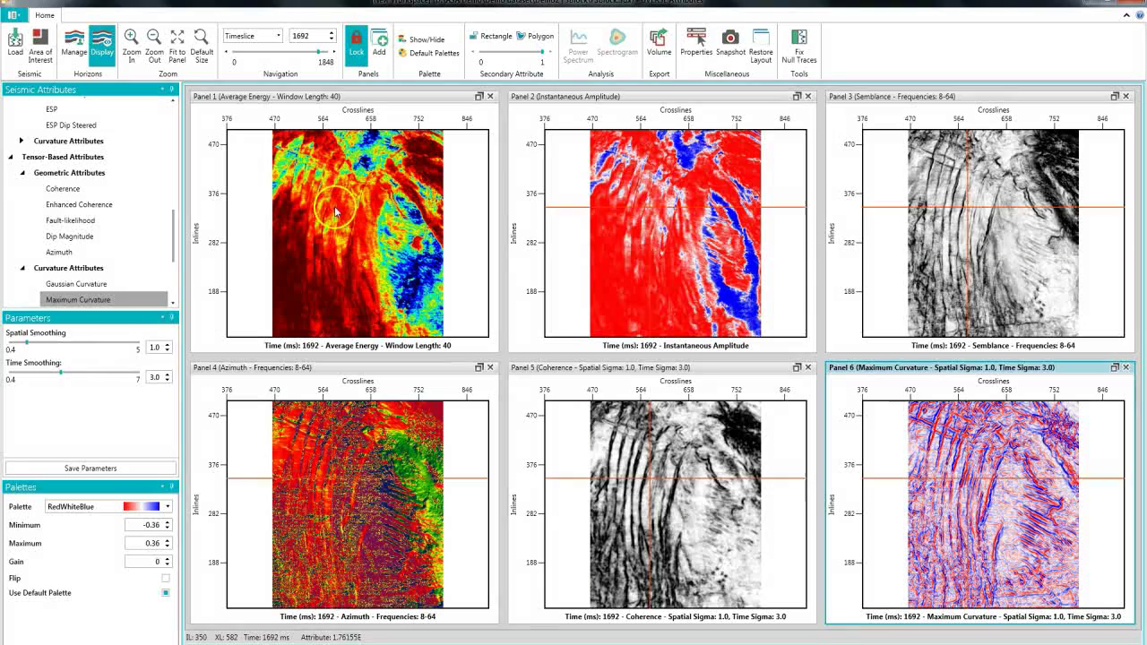
left_click(153, 339)
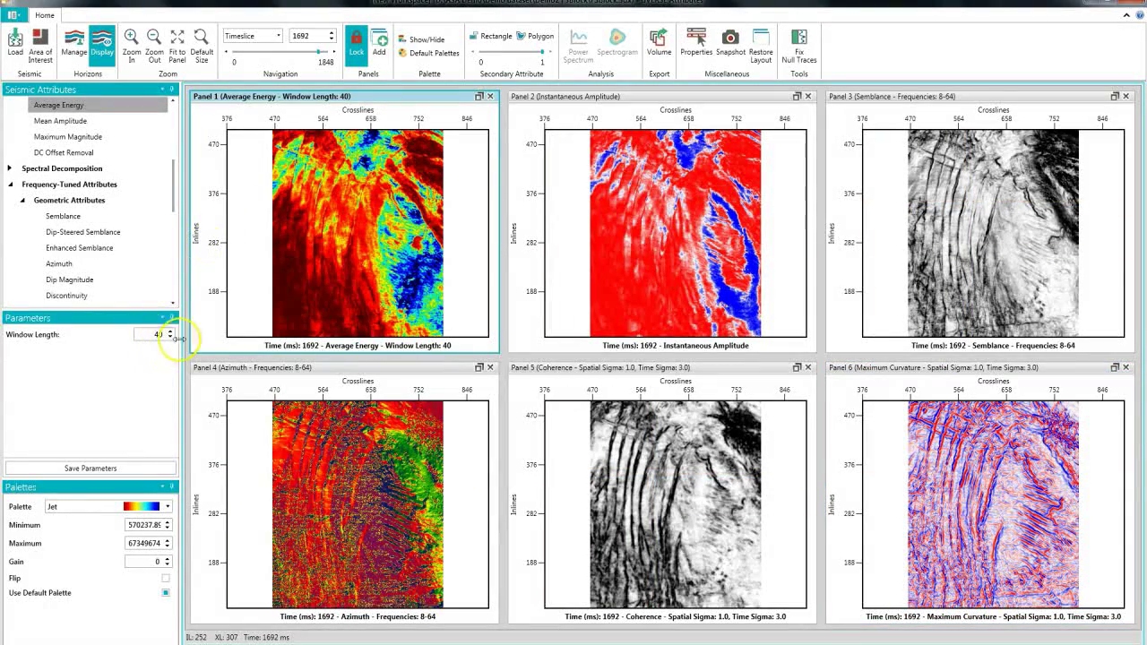
left_click(170, 331)
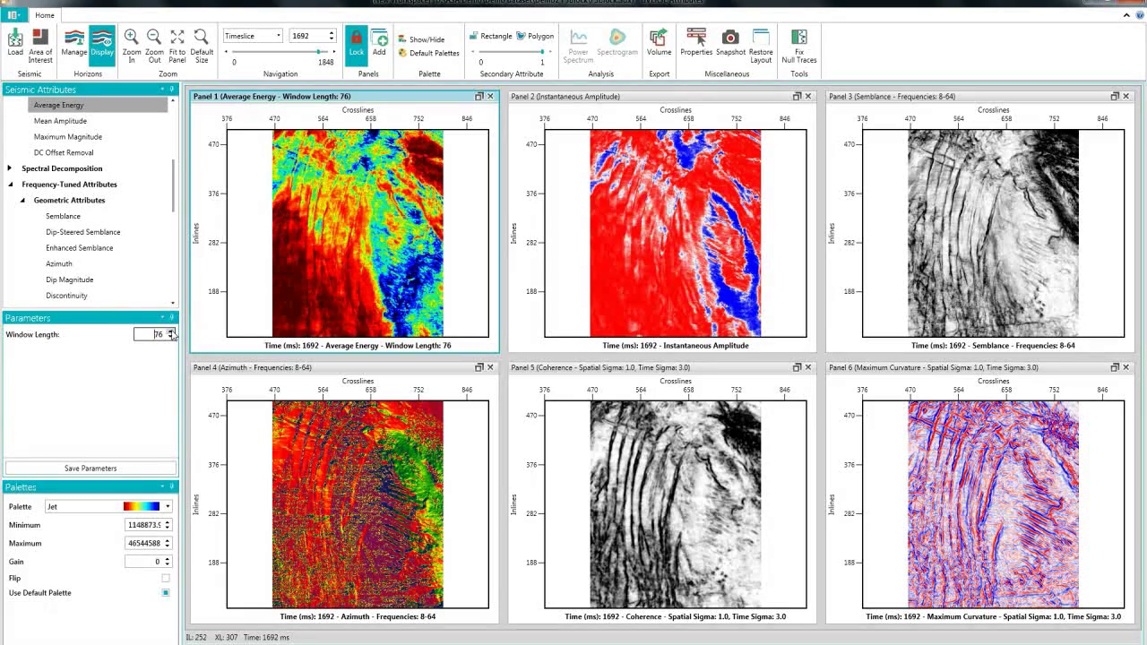
left_click(170, 330)
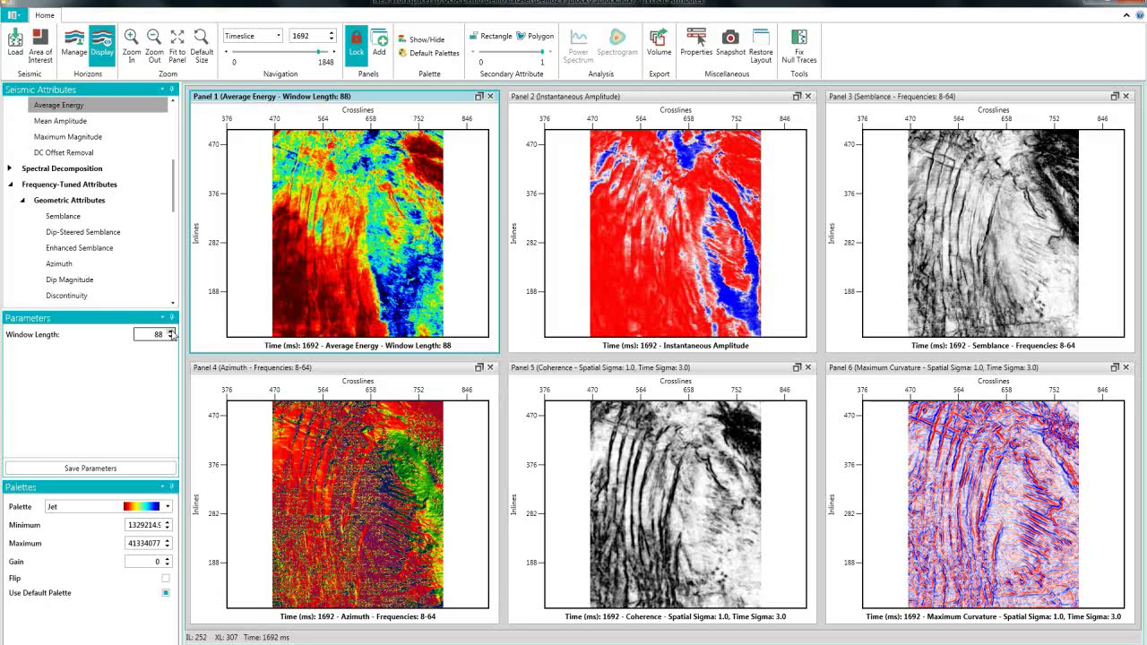
left_click(75, 465)
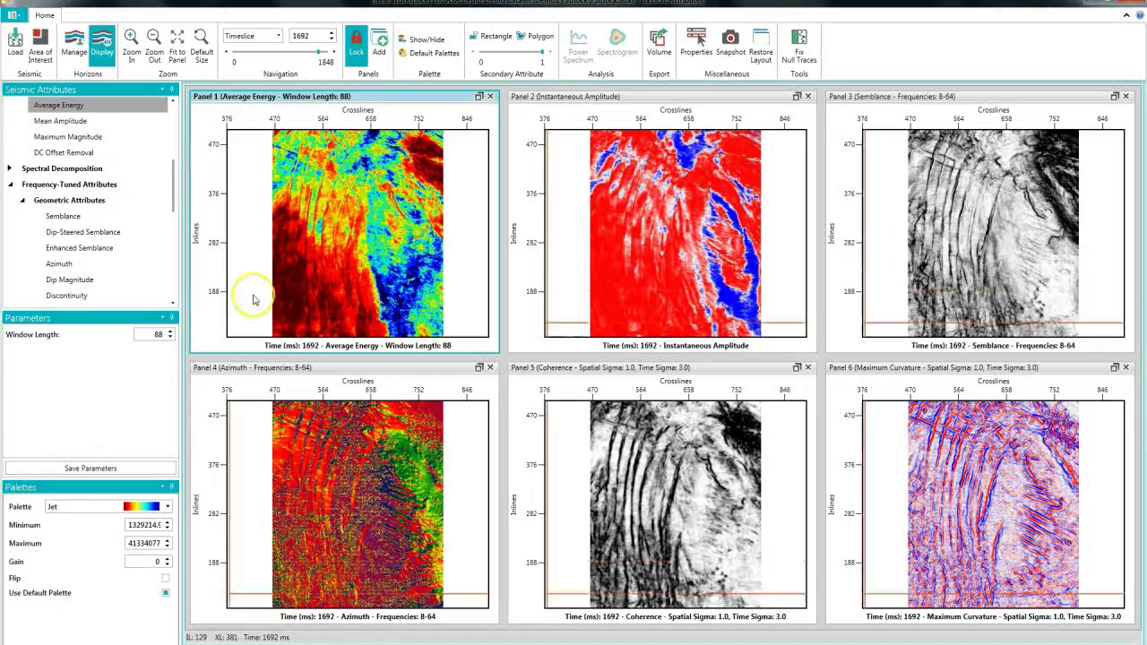
Examine the timeslice details up close in the locked panels and fit the whole slice back into each panel
scroll(336, 242, "up", 5)
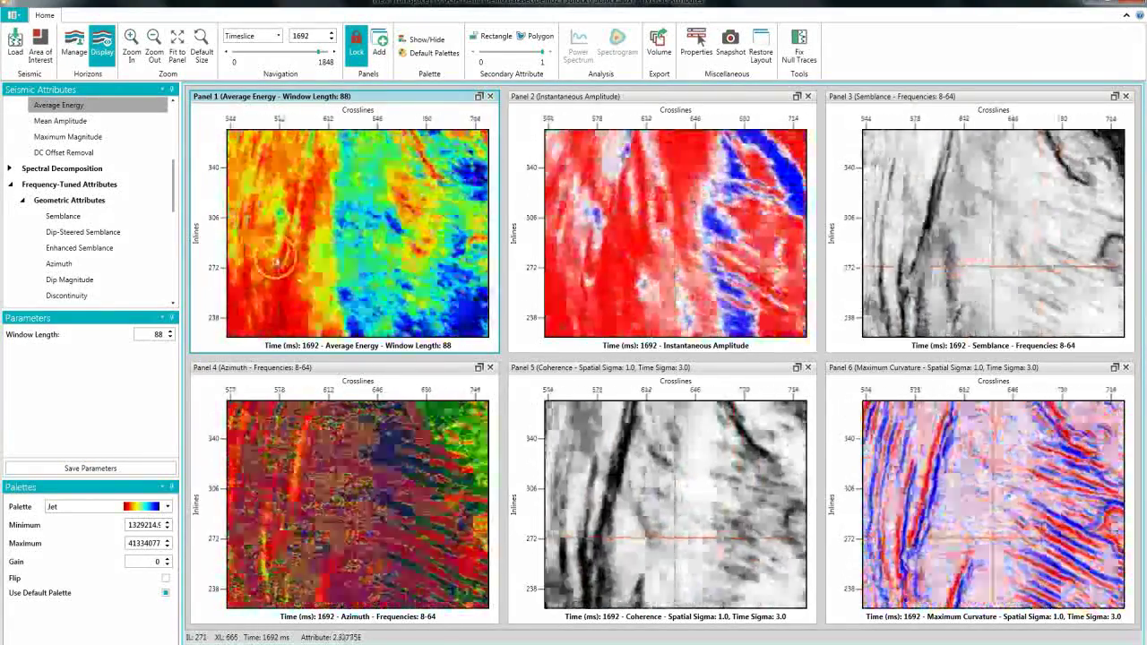
left_click_drag(276, 261, 384, 213)
scroll(982, 254, "down", 4)
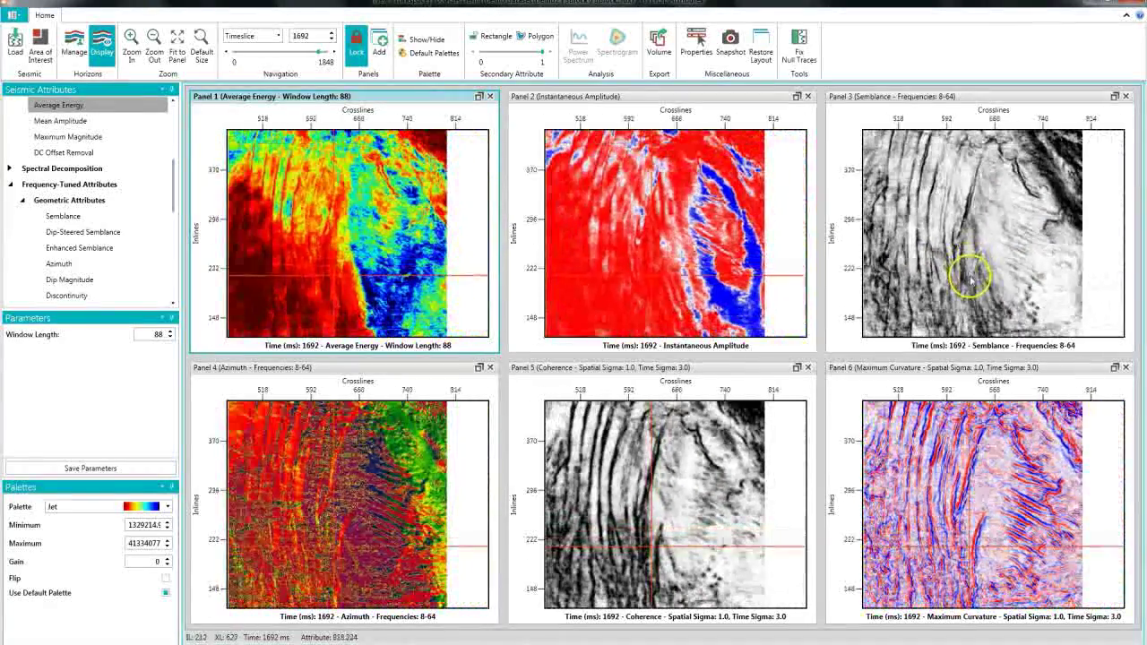
left_click(973, 264)
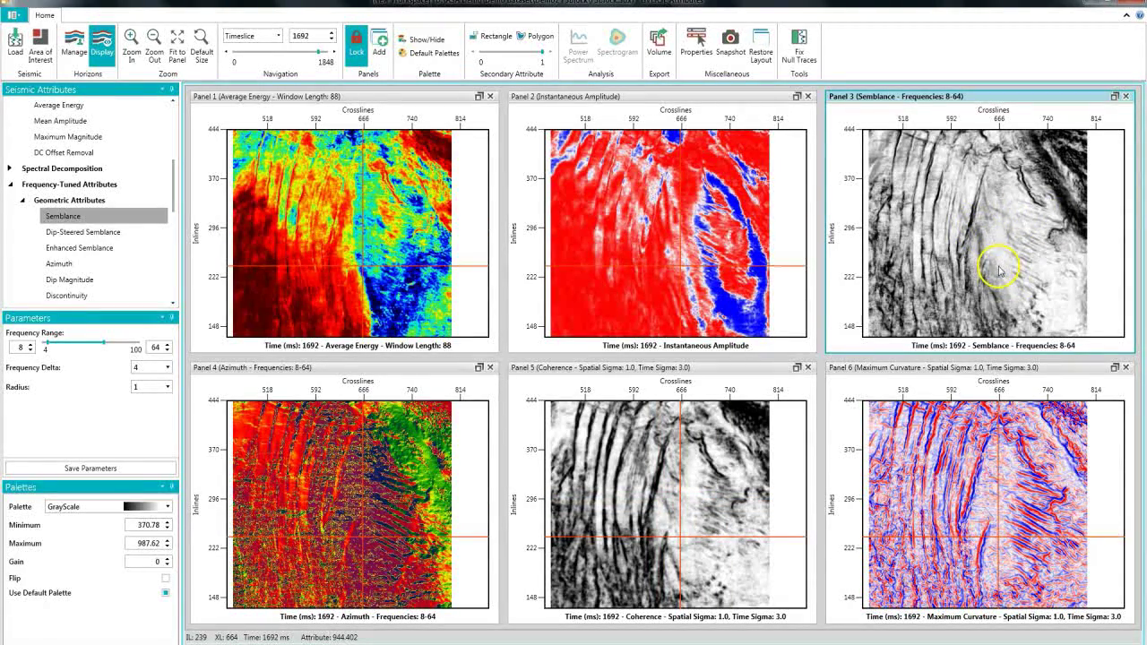
left_click(179, 43)
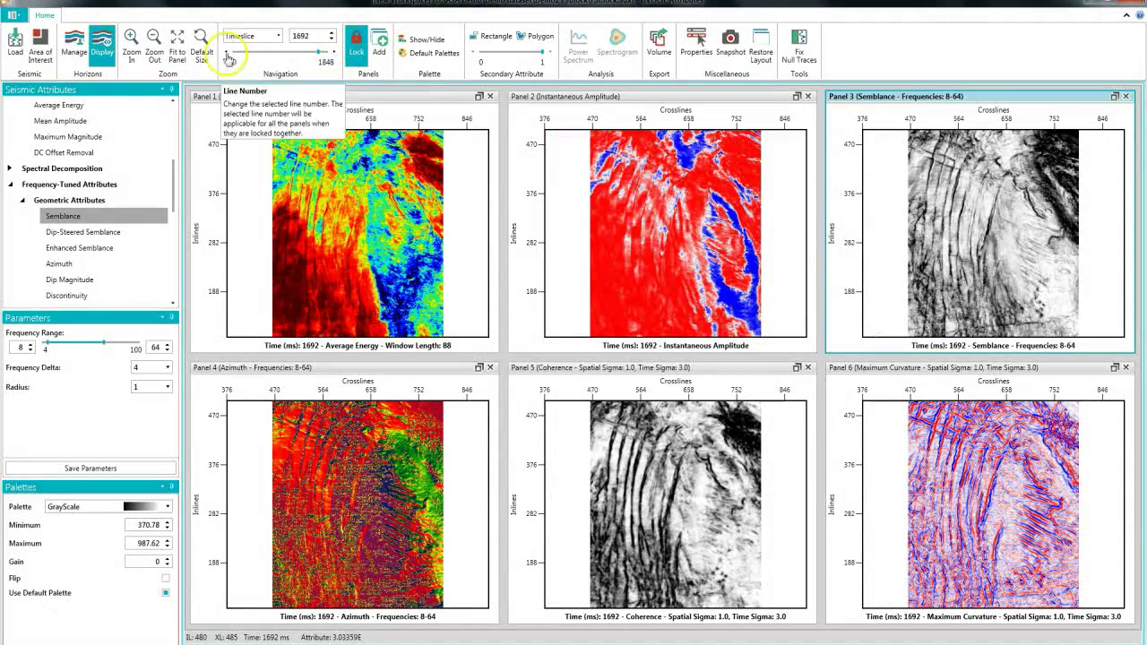
Move all the panels to timeslice 1672, and unlock them to enlarge only the Panel 1 view
scroll(358, 484, "down", 2)
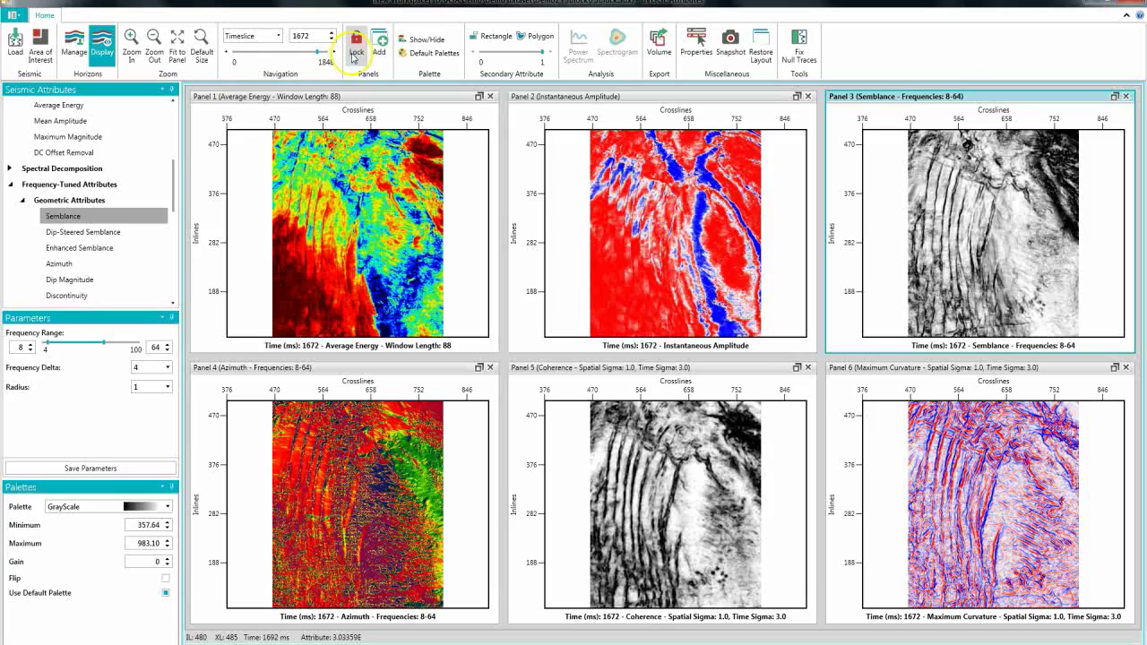
scroll(314, 231, "up", 4)
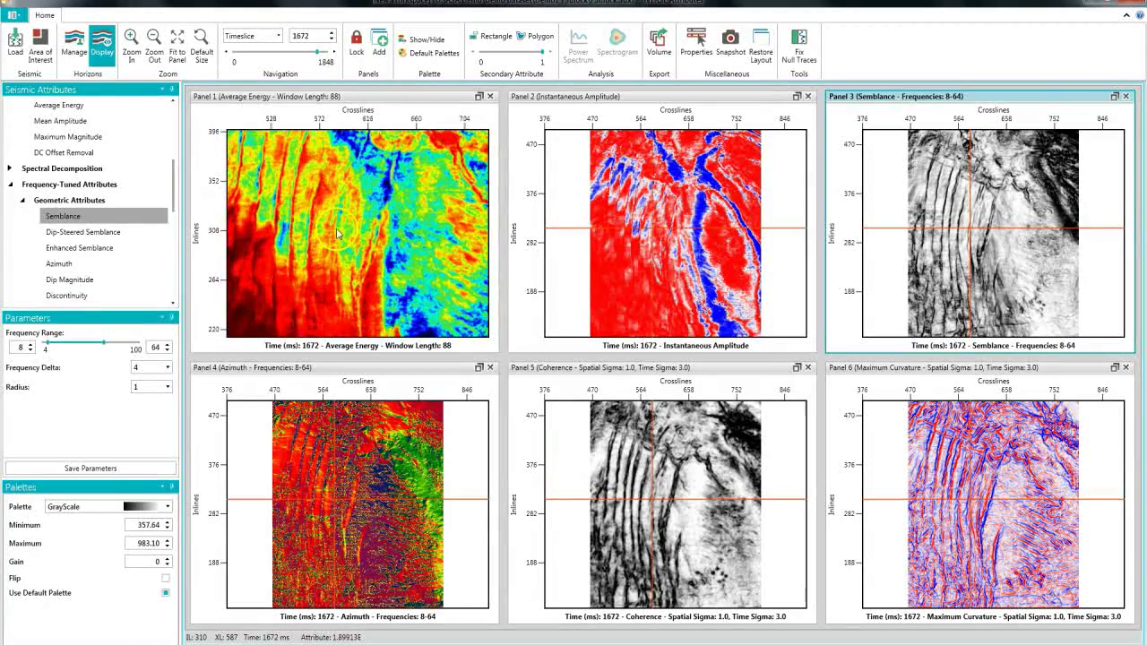
left_click(291, 235)
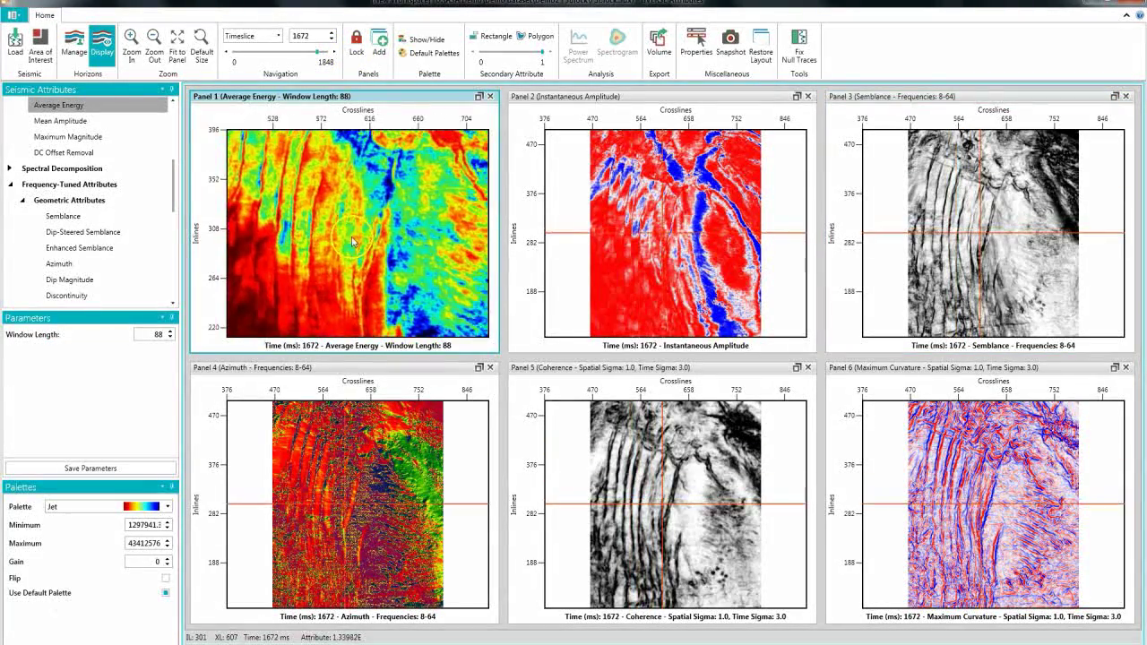
Open crossline 684 from the Panel 1 timeslice in Panel 2, and advance that panel to crossline 734
right_click(435, 240)
mouse_move(470, 269)
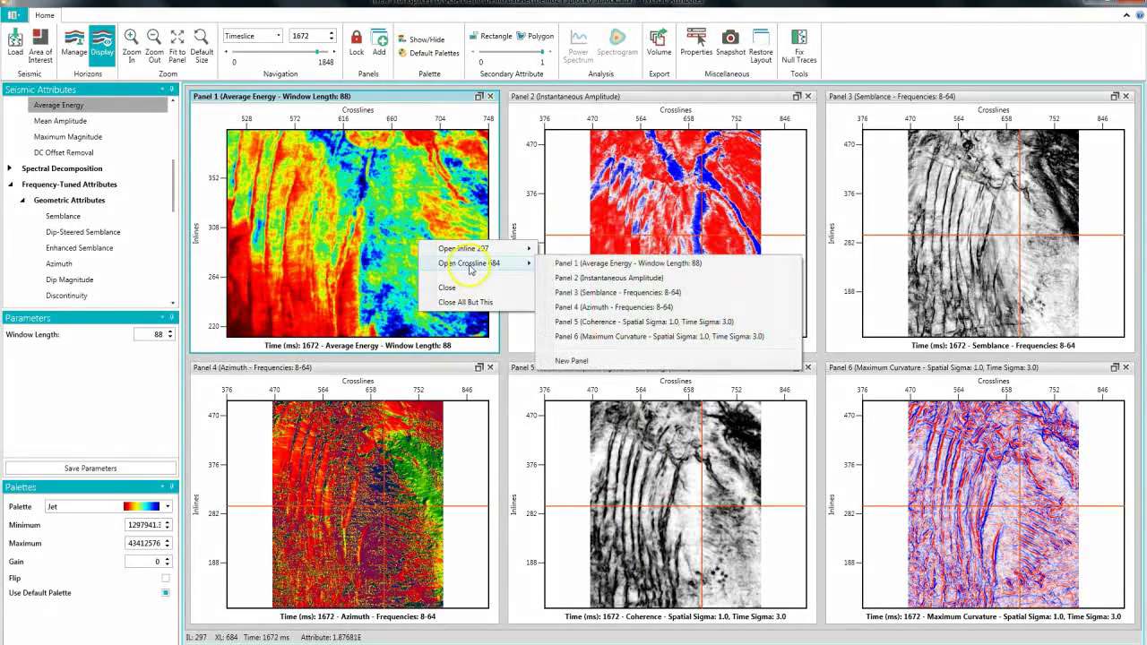
left_click(566, 278)
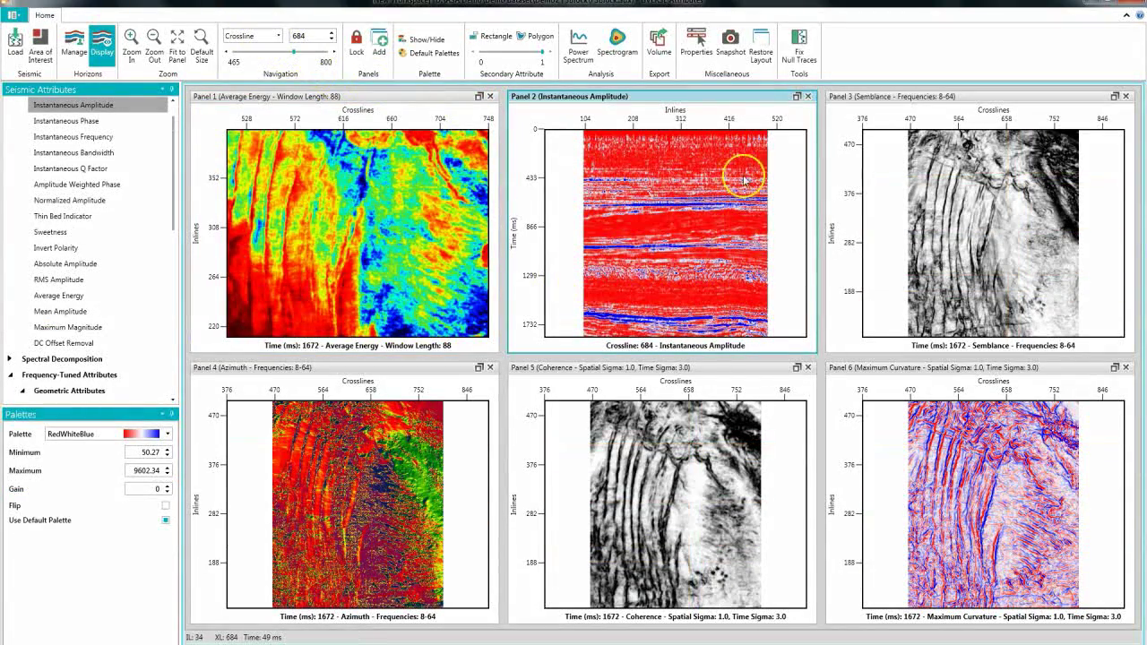
scroll(677, 242, "up", 2)
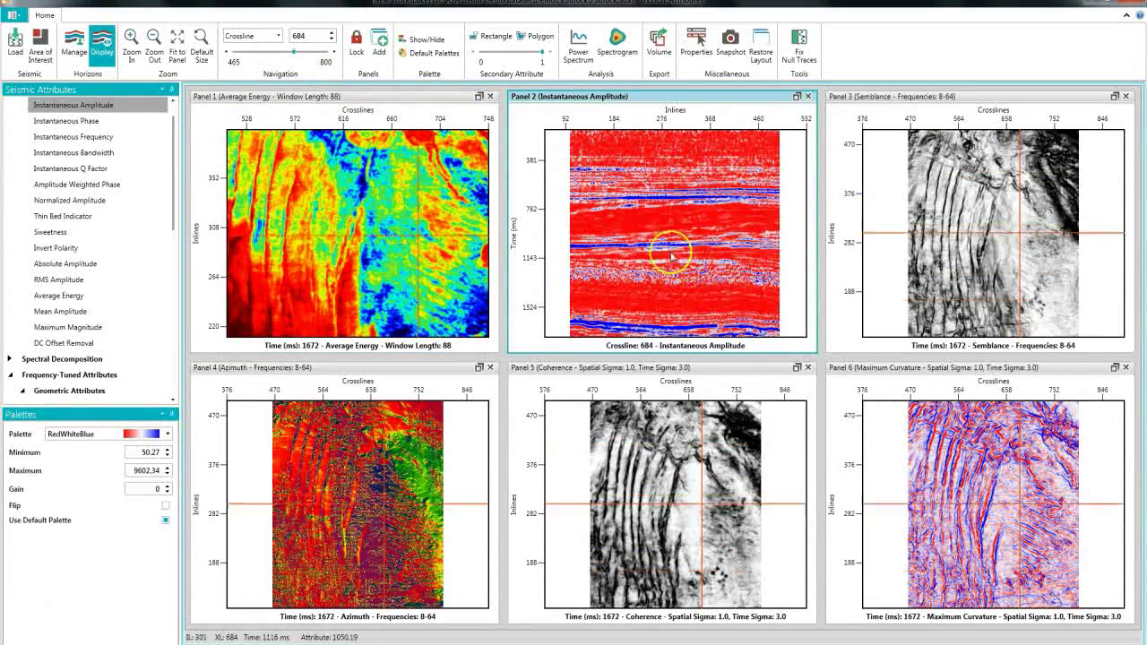
left_click(338, 56)
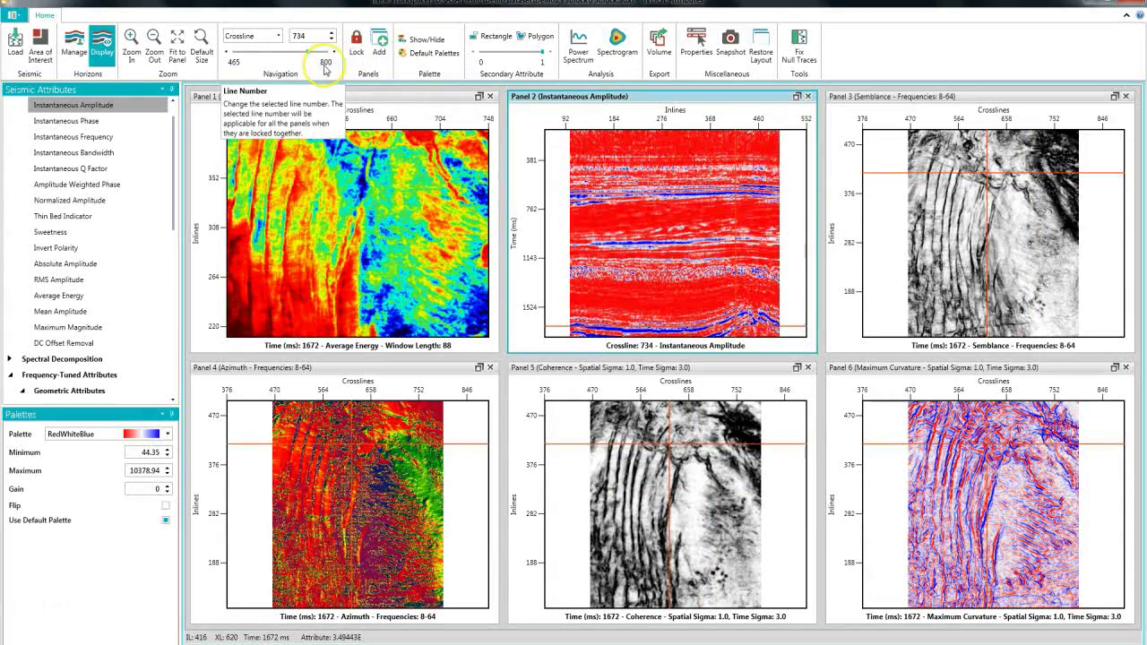
Lock the panels together again and browse the timeslices from 1672 through 1692 and 1712 to 728
left_click(358, 56)
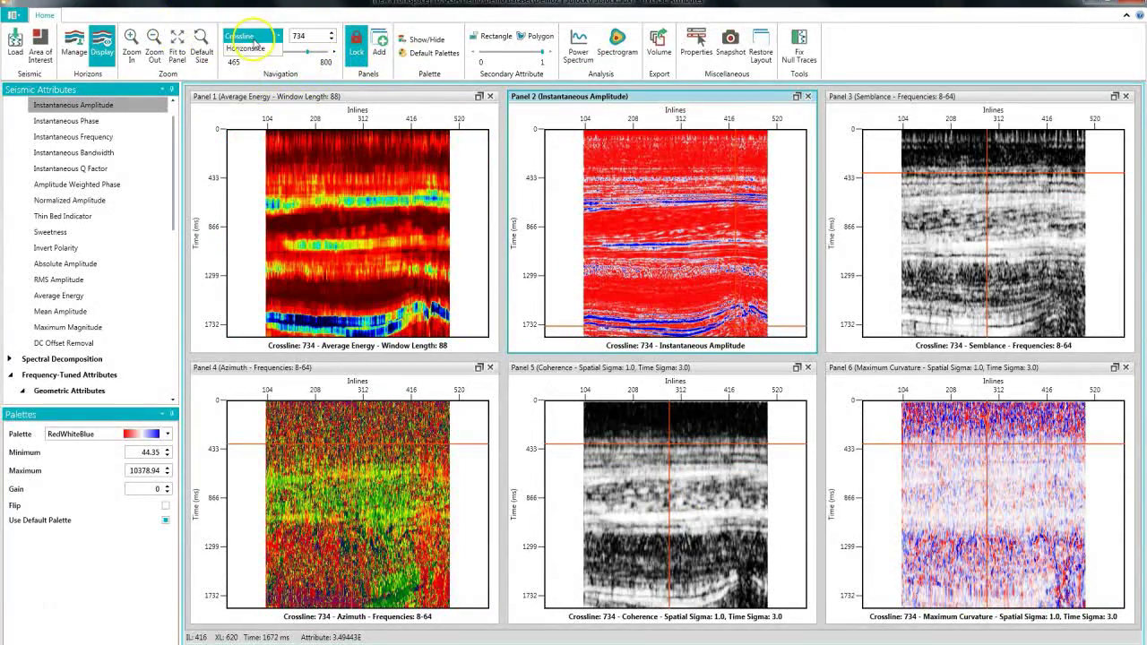
left_click(242, 81)
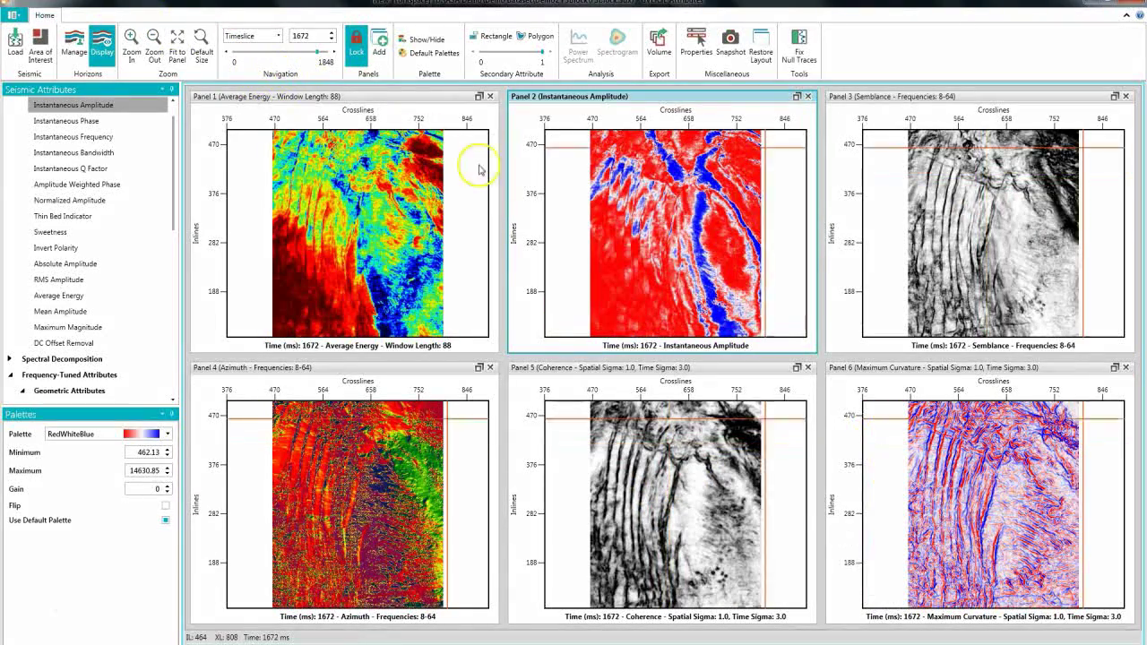
left_click(337, 58)
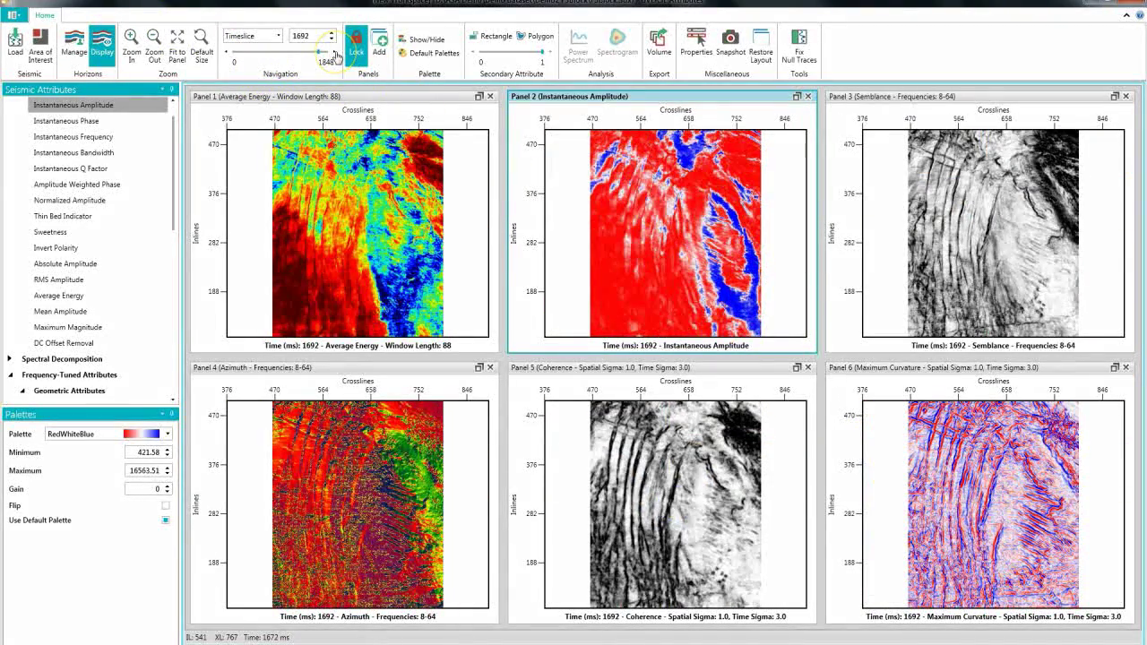
left_click(337, 57)
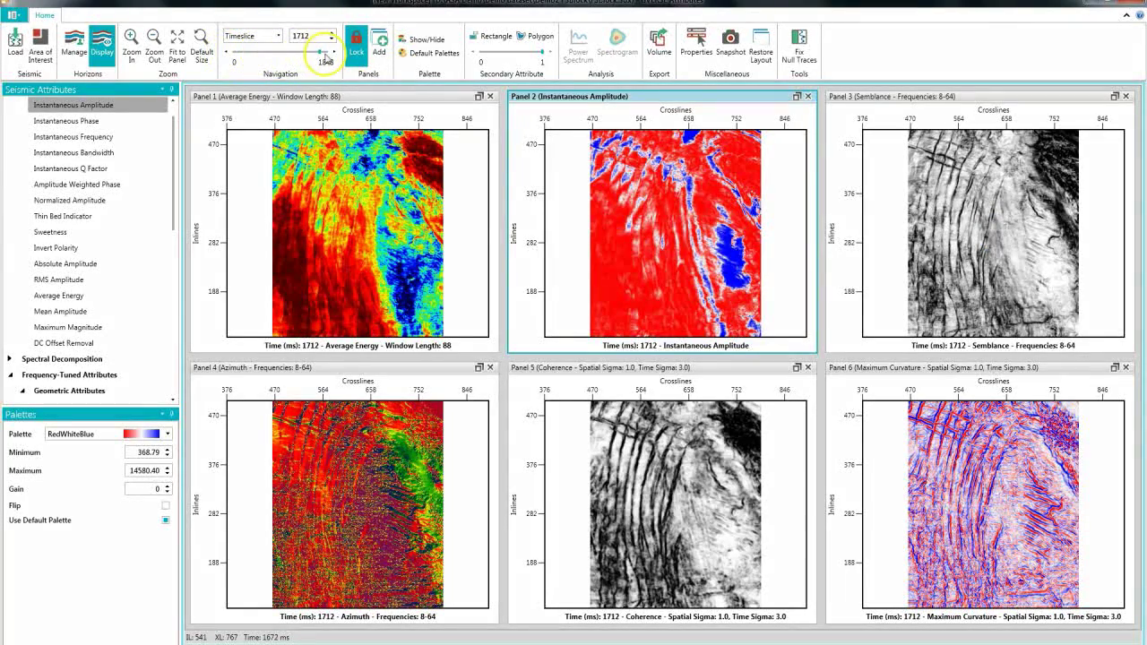
left_click_drag(321, 53, 268, 51)
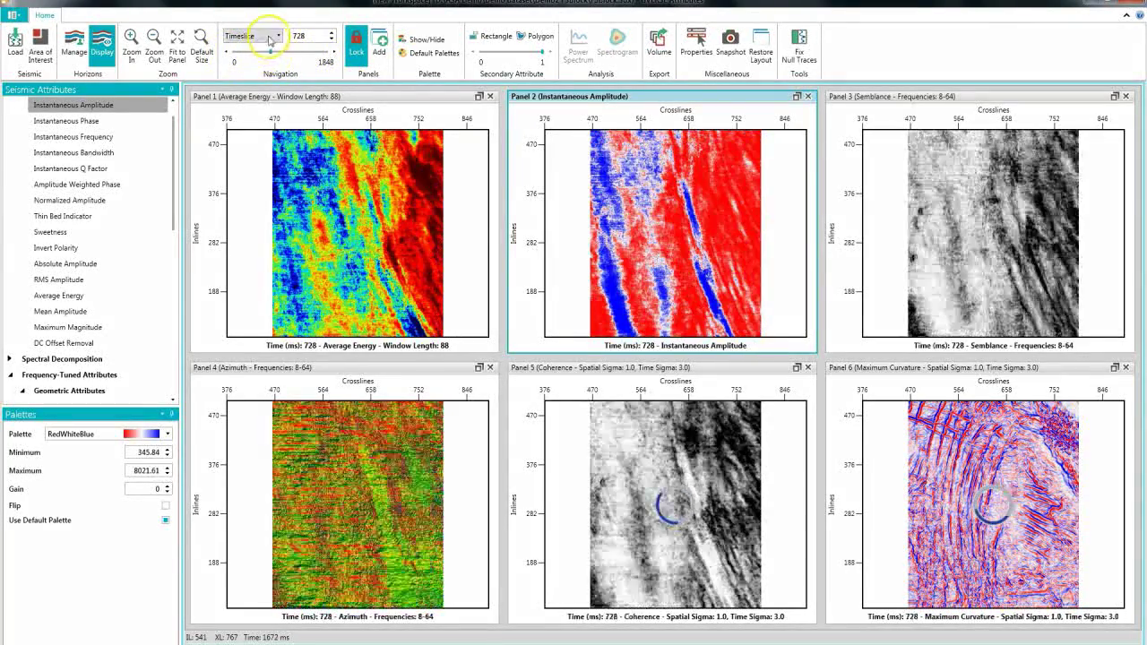
Switch all the panels to inline sections and move them to inline 244
left_click(268, 40)
left_click(268, 56)
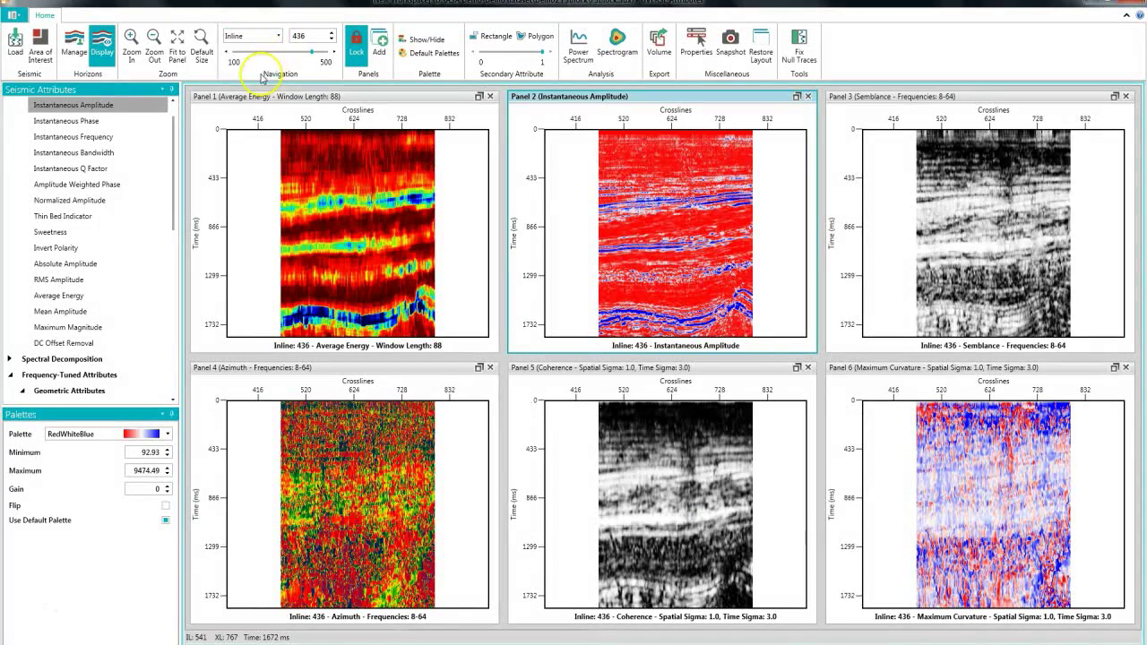
left_click_drag(312, 55, 267, 52)
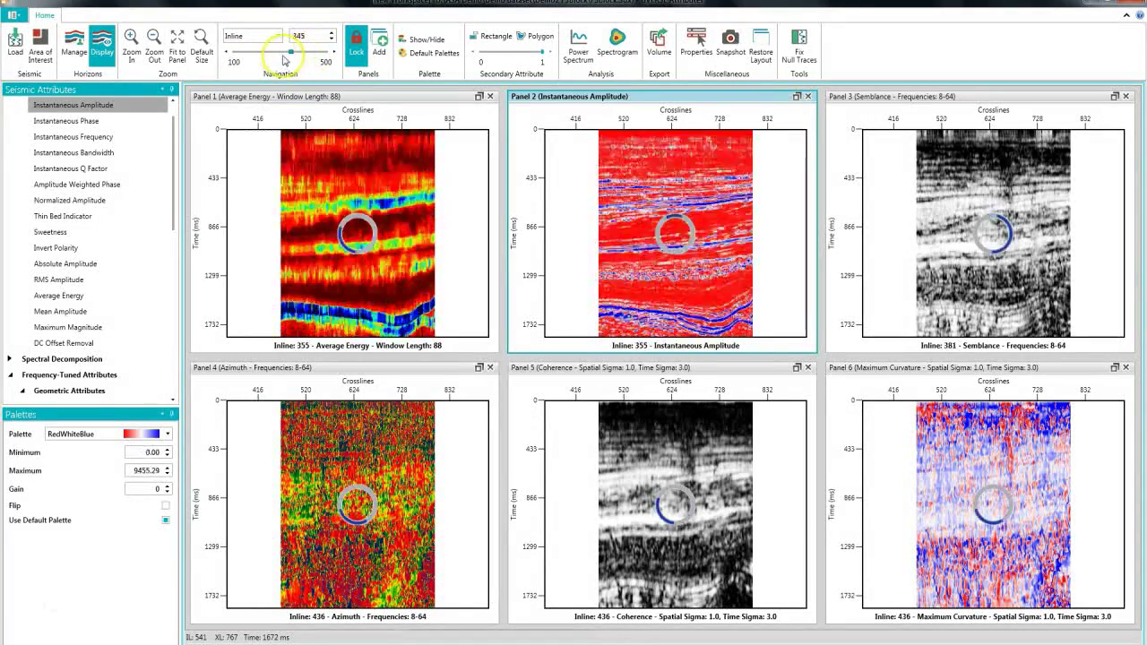
Open timeslice 724 from a point on the Panel 1 inline section, and move all the panels to timeslice 1732
right_click(352, 215)
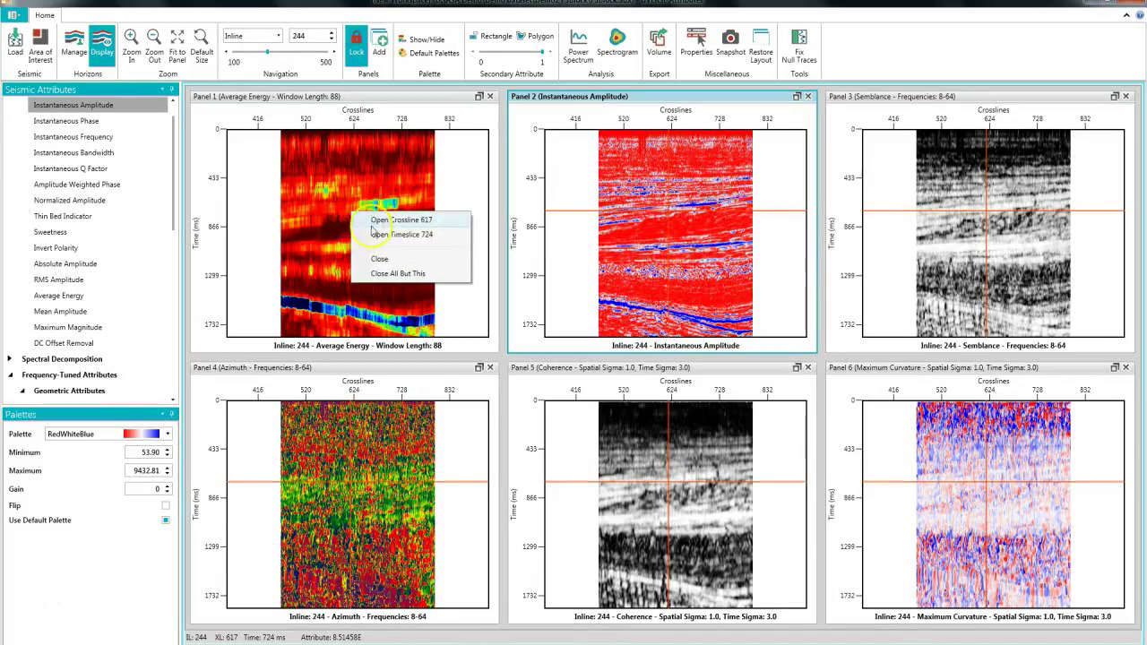
left_click(400, 236)
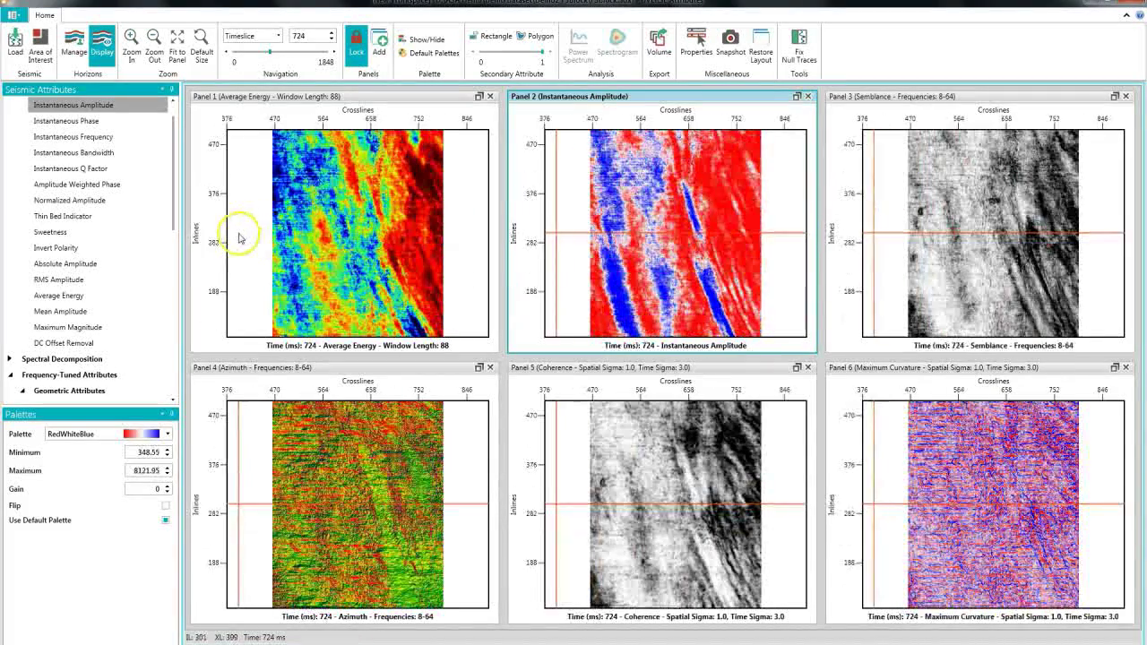
left_click_drag(269, 52, 326, 55)
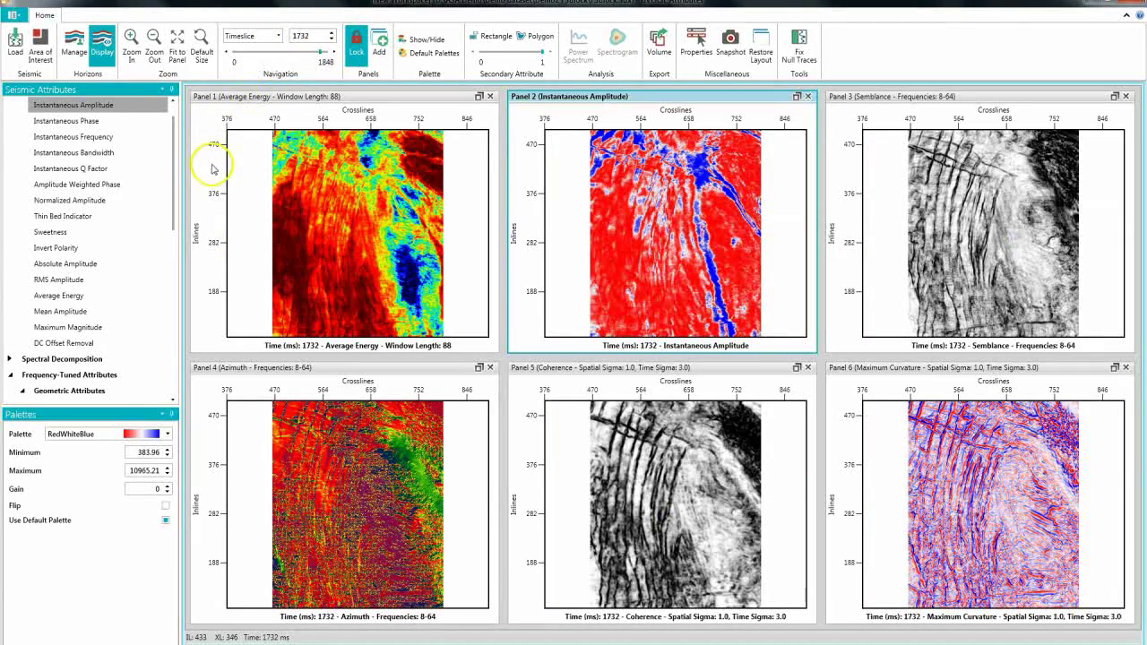